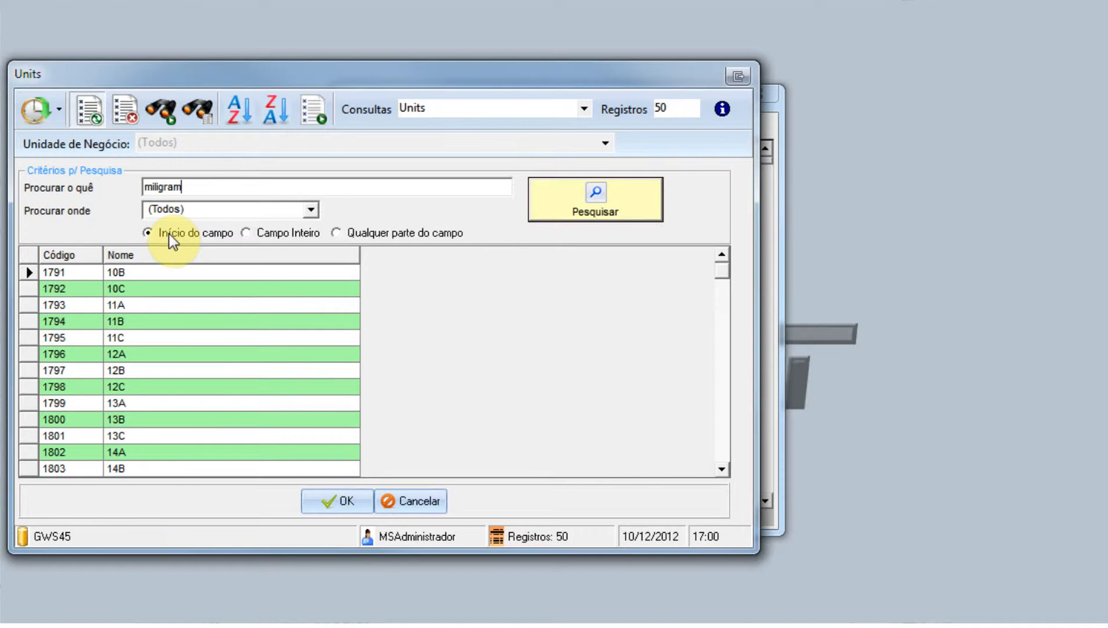
Step: Search the units for "miligram" and choose Miligrama(s) to locate it in the Unidades tree
left_click(193, 187)
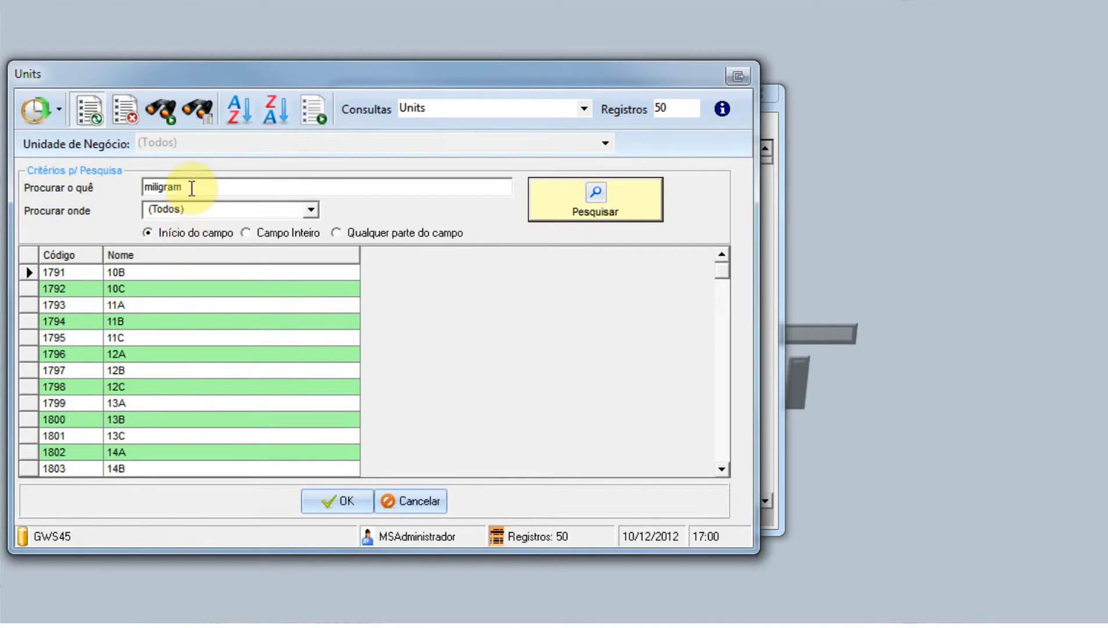
left_click(621, 203)
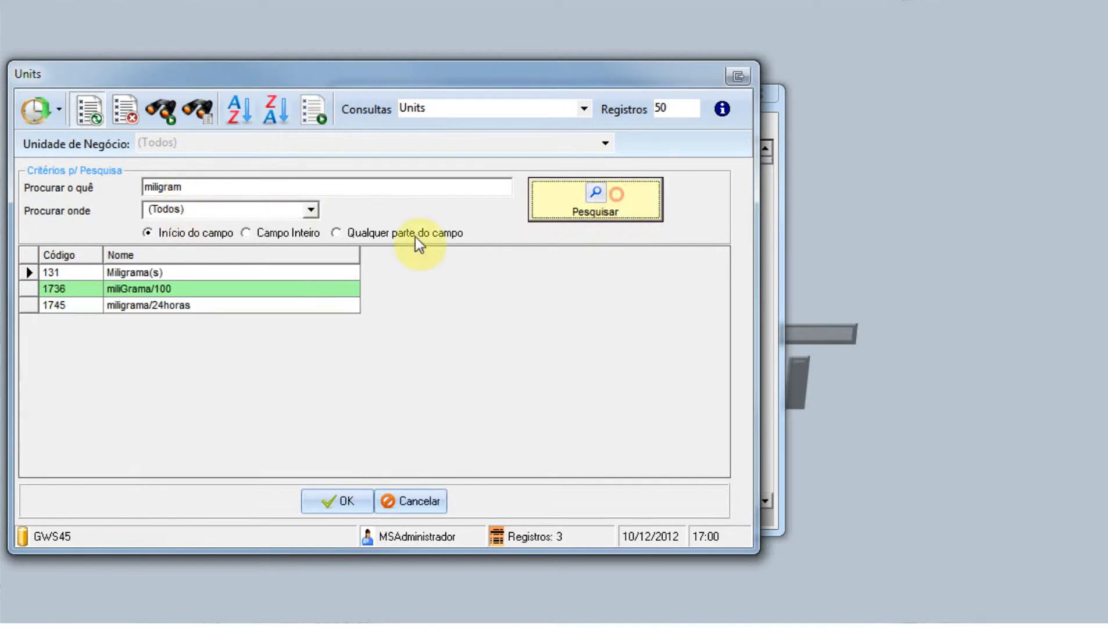
left_click(131, 270)
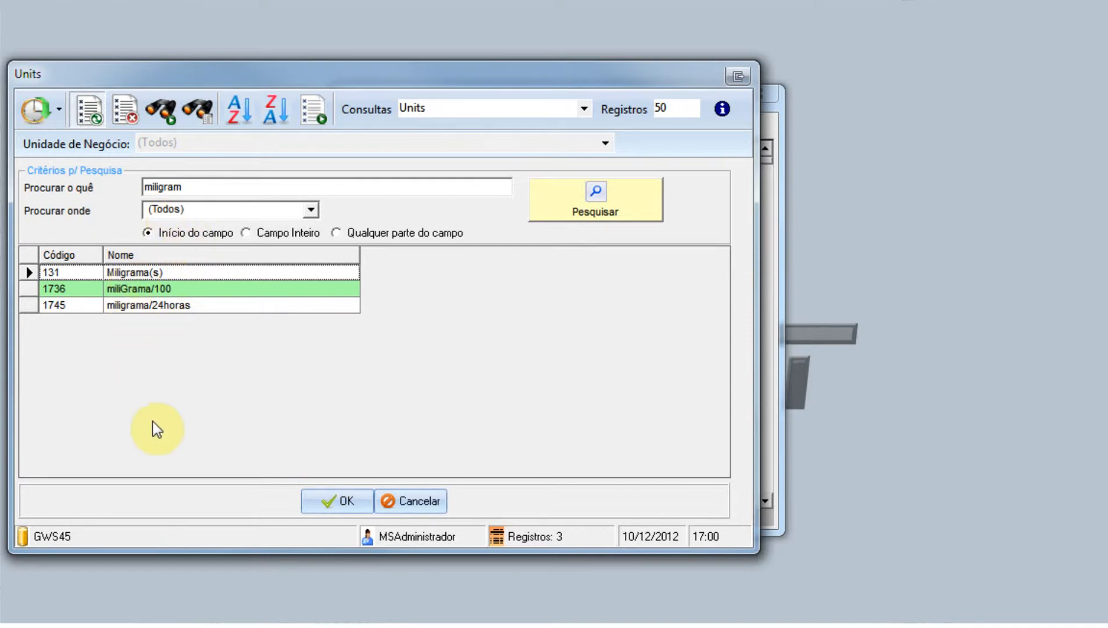
left_click(361, 501)
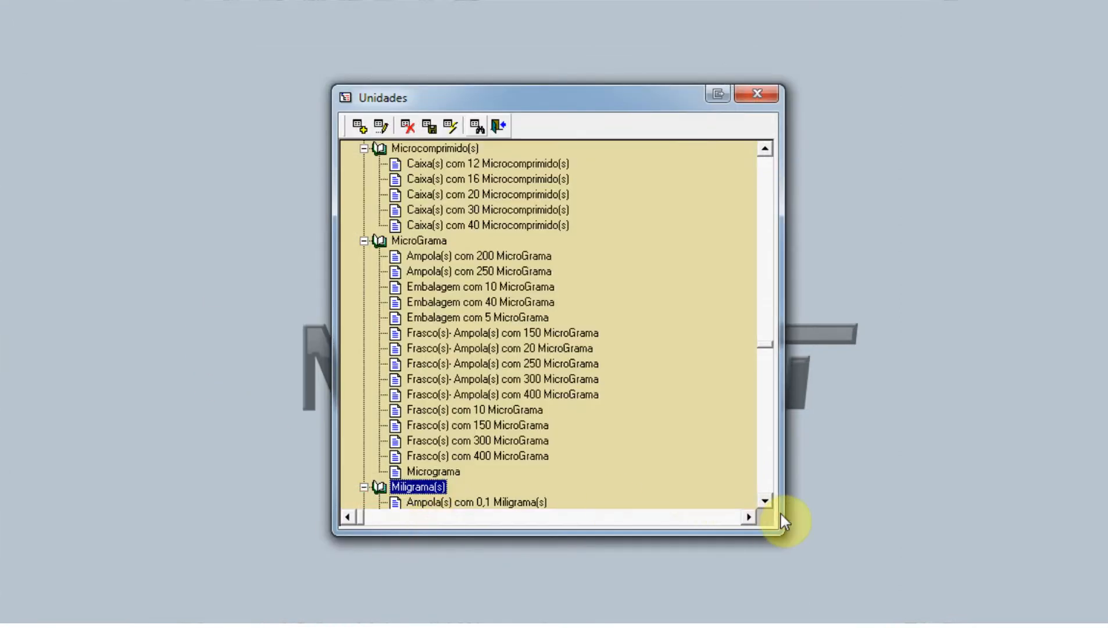
Step: Open the primary unit Miligrama(s) for editing, ready to change its Grandezas value
left_click(767, 503)
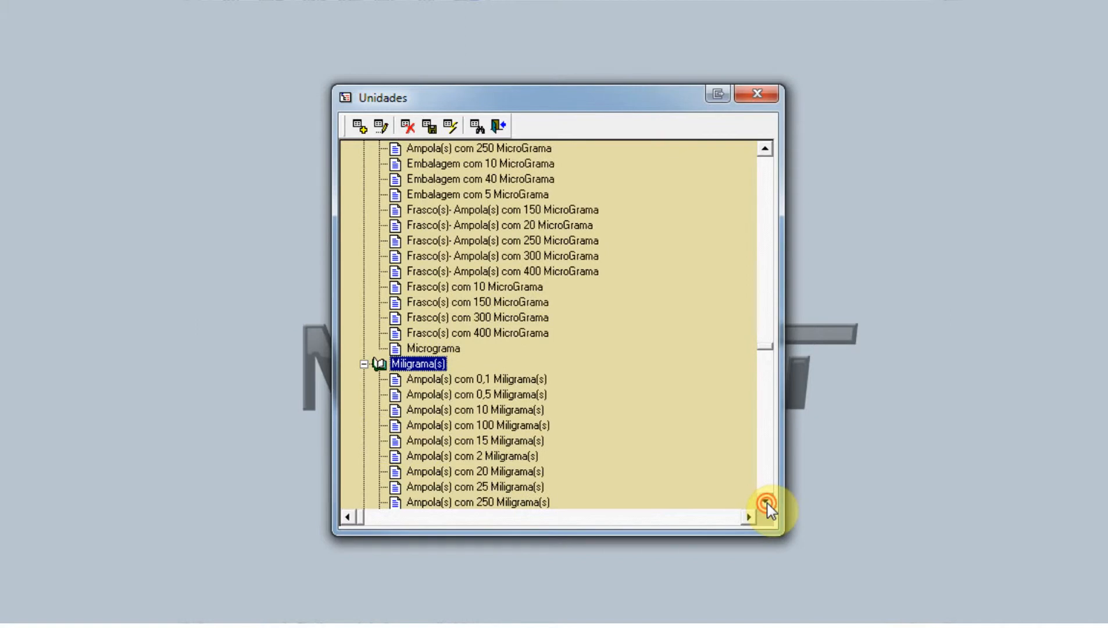
left_click(767, 504)
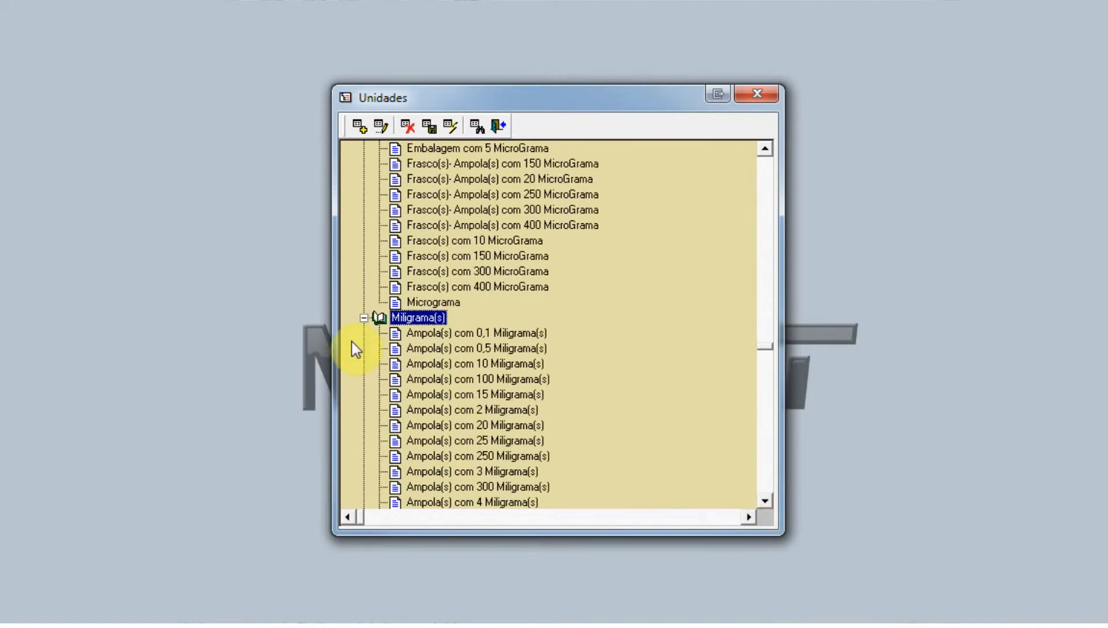
double_click(404, 317)
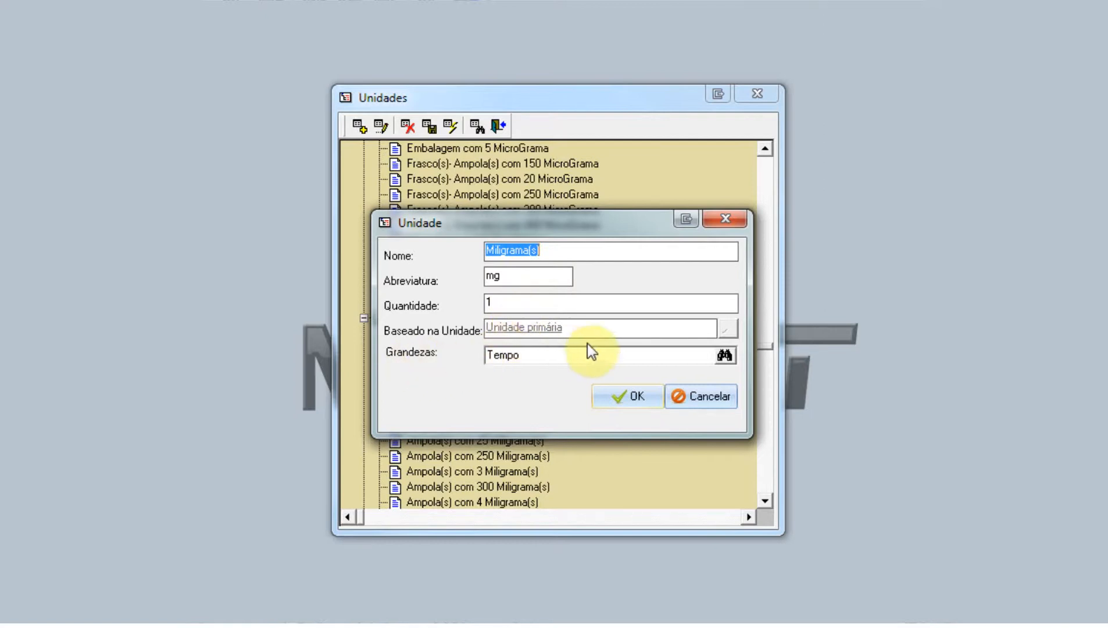
left_click(566, 353)
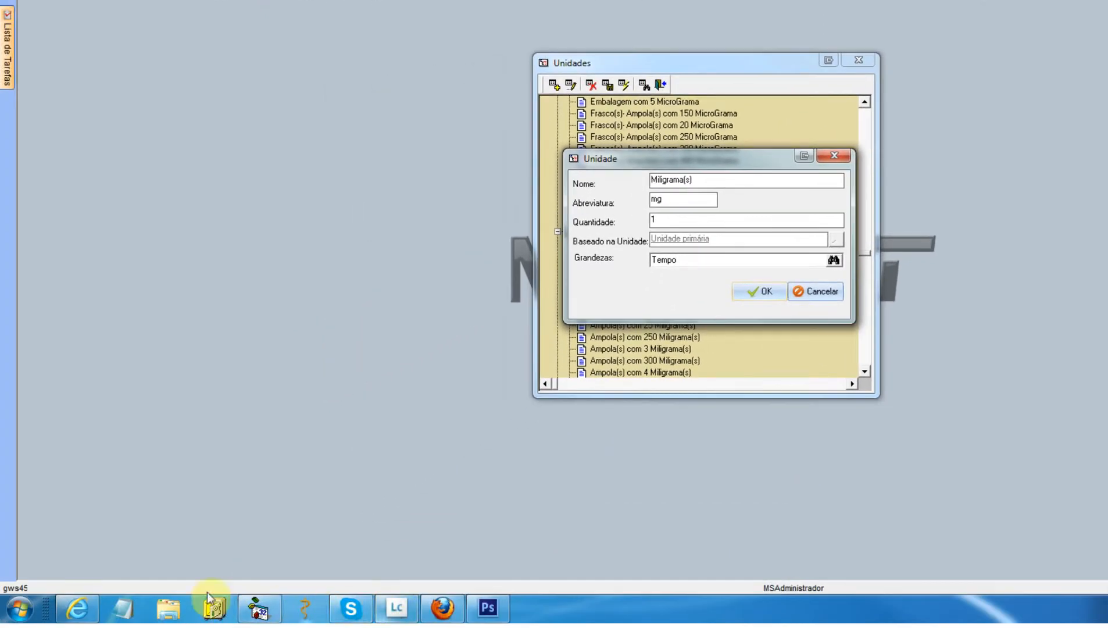
Step: Switch to Internet Explorer, open the article "Unidades de Grandeza.Estrutura e Funcionamento" and read the definitions of Grandeza and Unidade de Grandeza
left_click(77, 608)
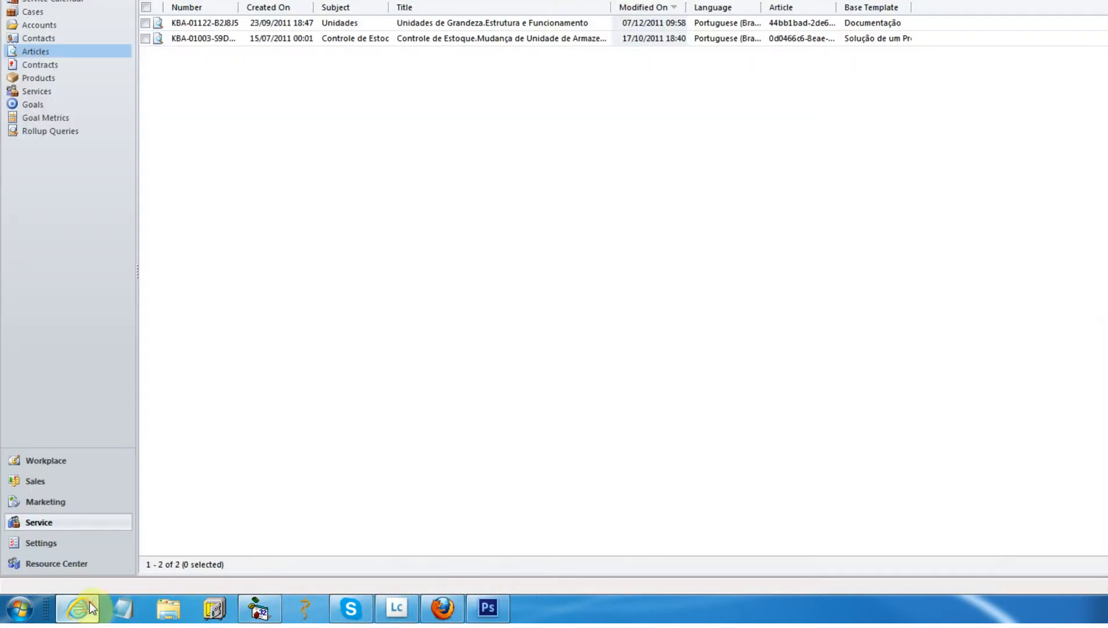
left_click(437, 23)
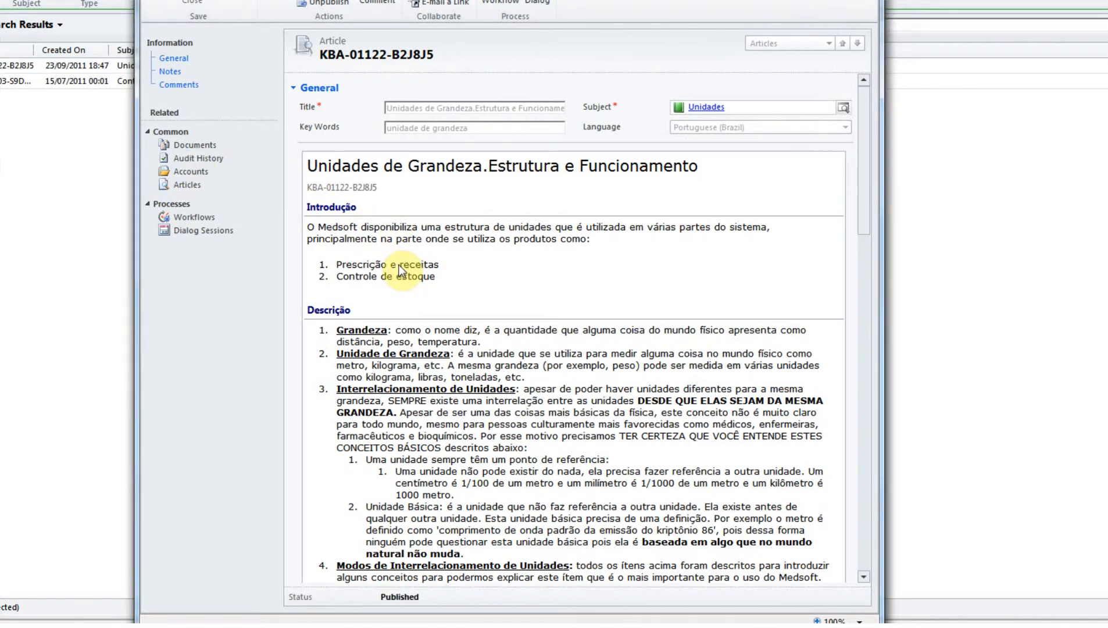
scroll(404, 256, "down", 2)
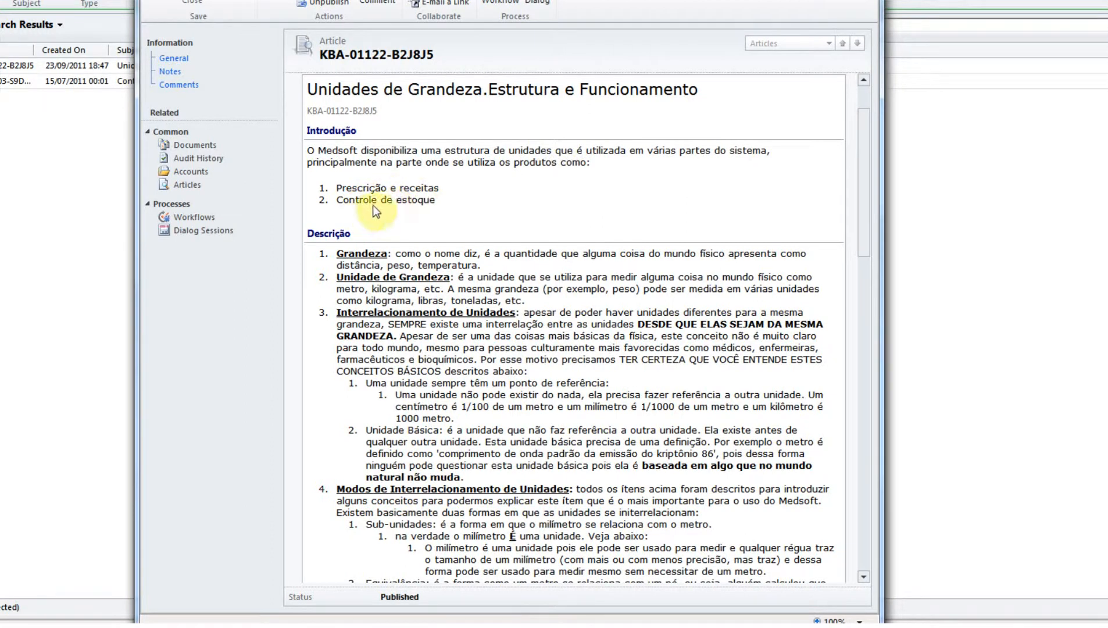
scroll(406, 218, "down", 2)
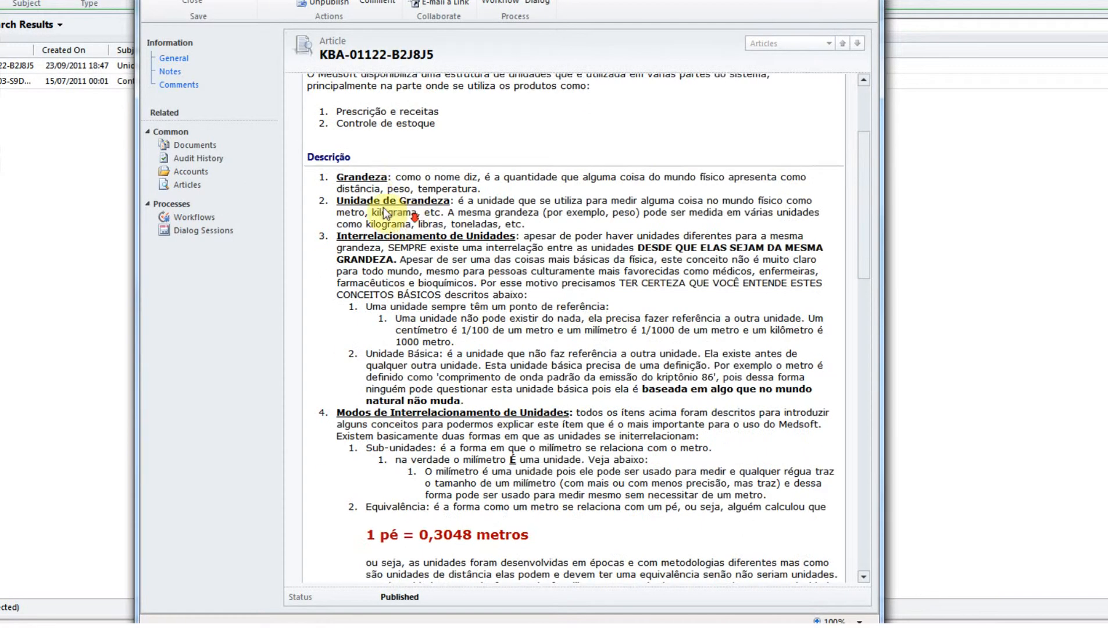
double_click(367, 178)
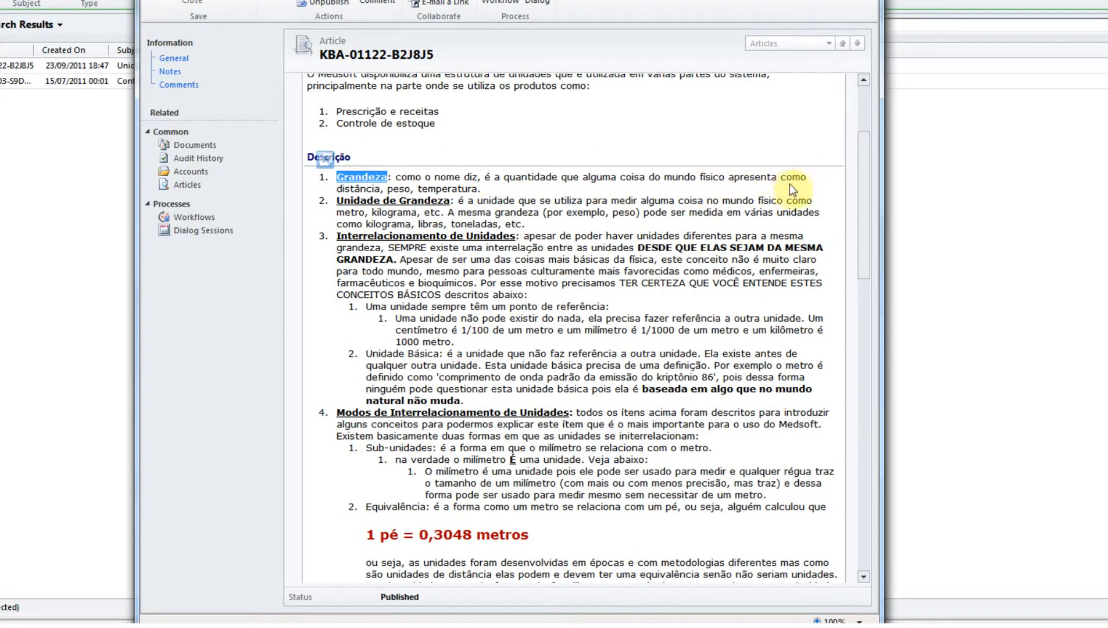
left_click(479, 188)
scroll(363, 206, "down", 2)
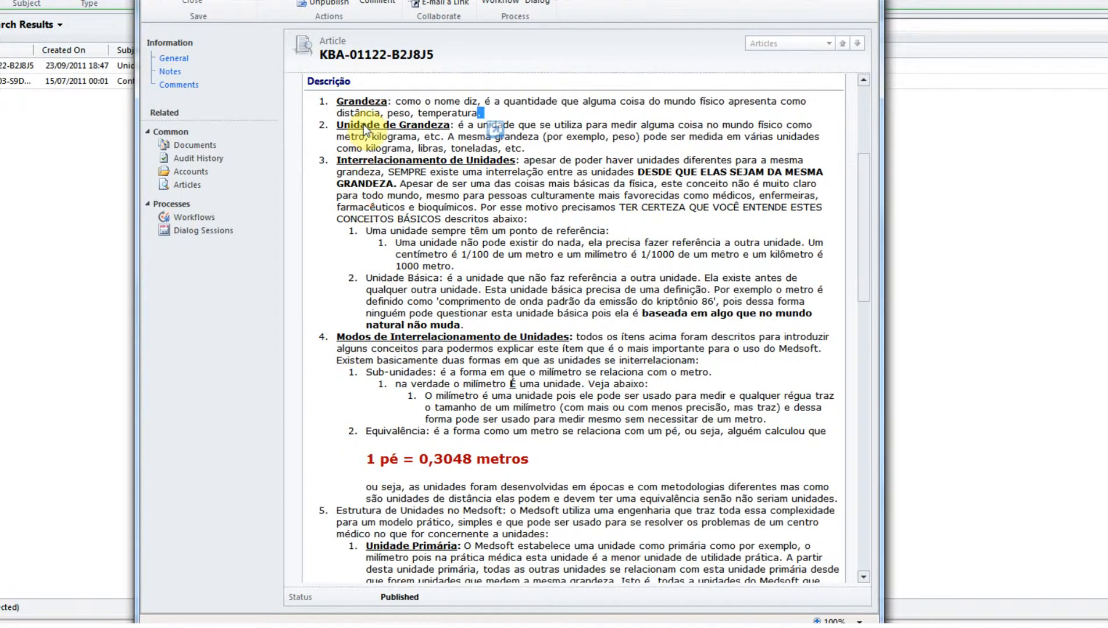
left_click(468, 148)
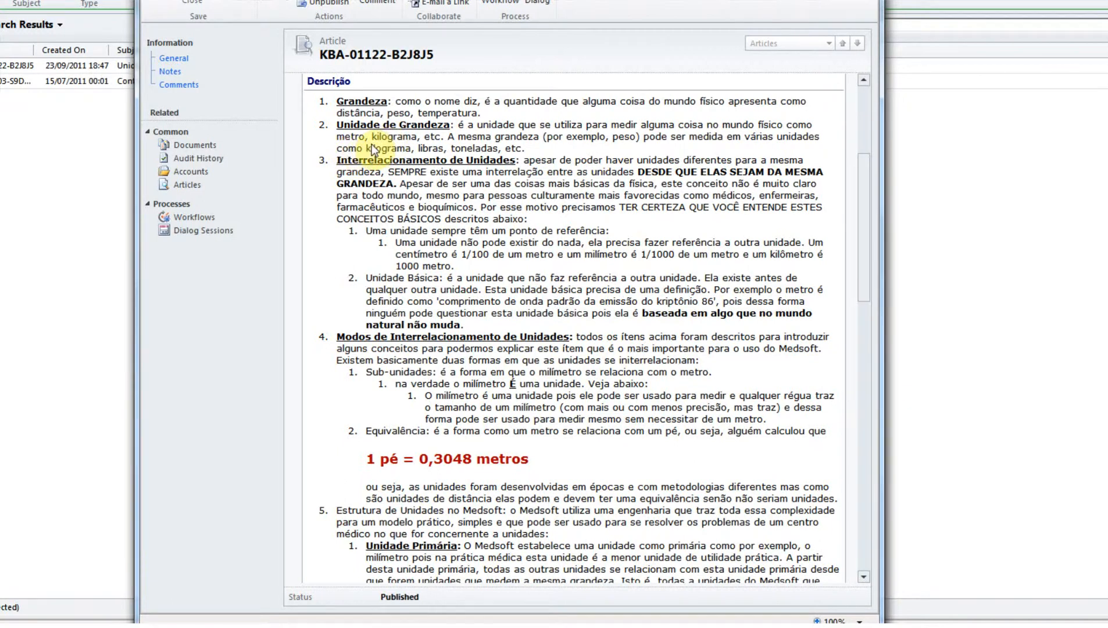
double_click(353, 142)
double_click(389, 138)
Step: Return to the Unidade form in Medsoft, set the Grandezas of Miligrama(s) to Peso and save the unit
key("alt+Tab")
key("alt+Tab")
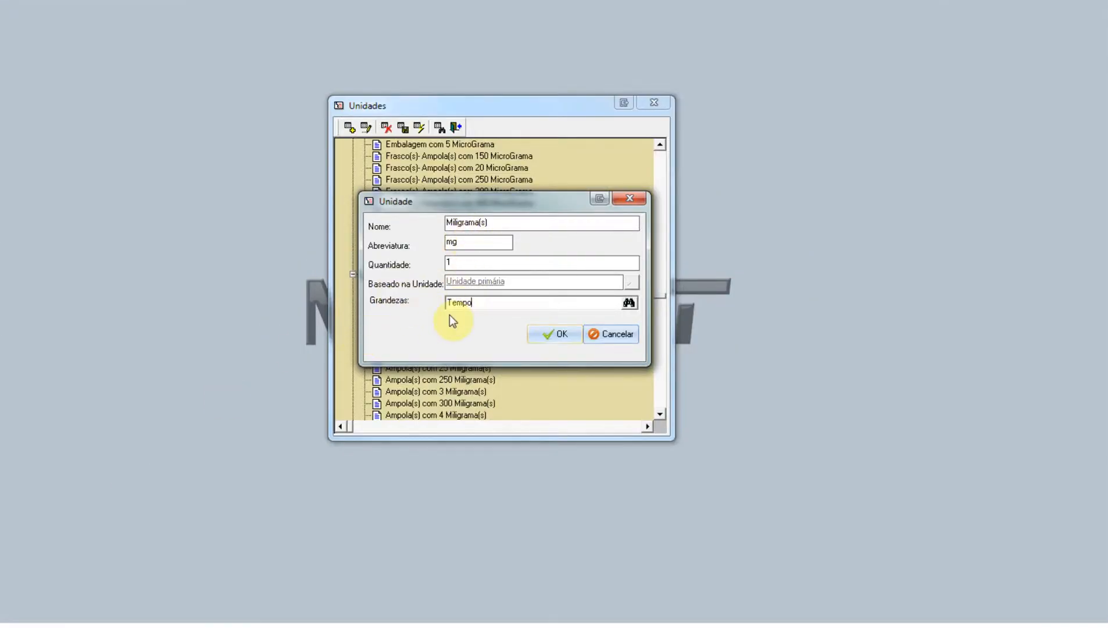
left_click(629, 307)
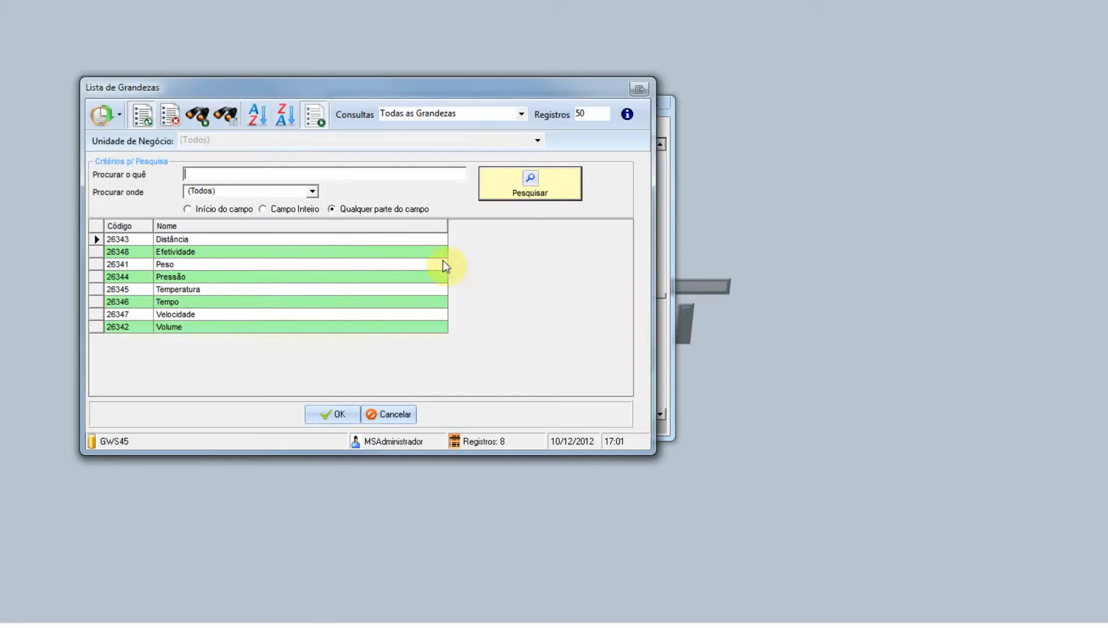
left_click(187, 266)
left_click(347, 416)
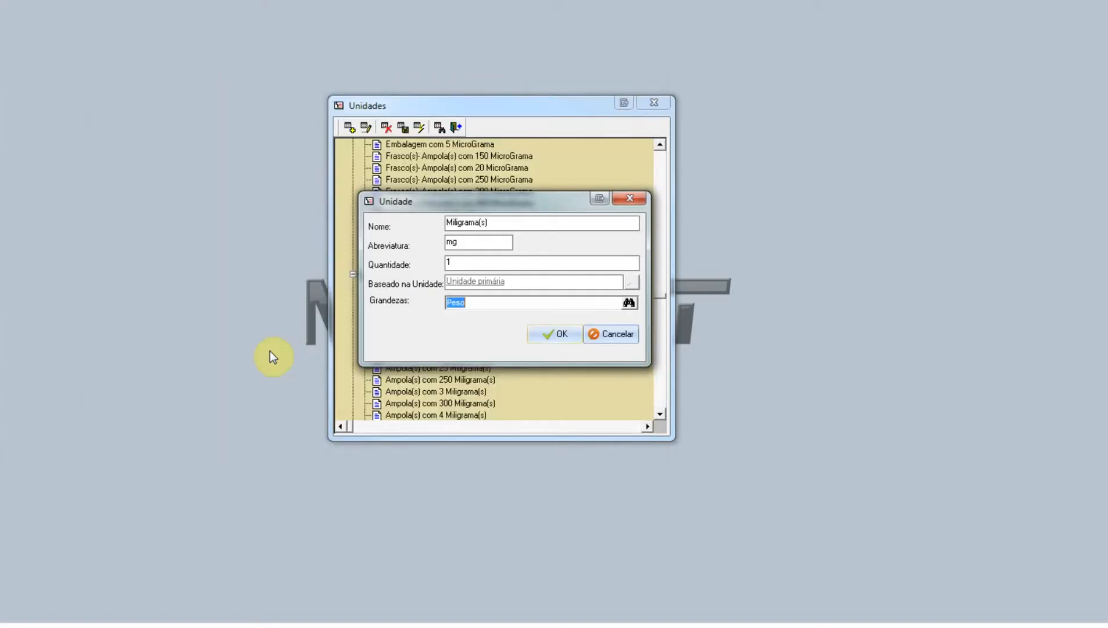
left_click(558, 336)
left_click(465, 241)
left_click_drag(468, 203, 447, 193)
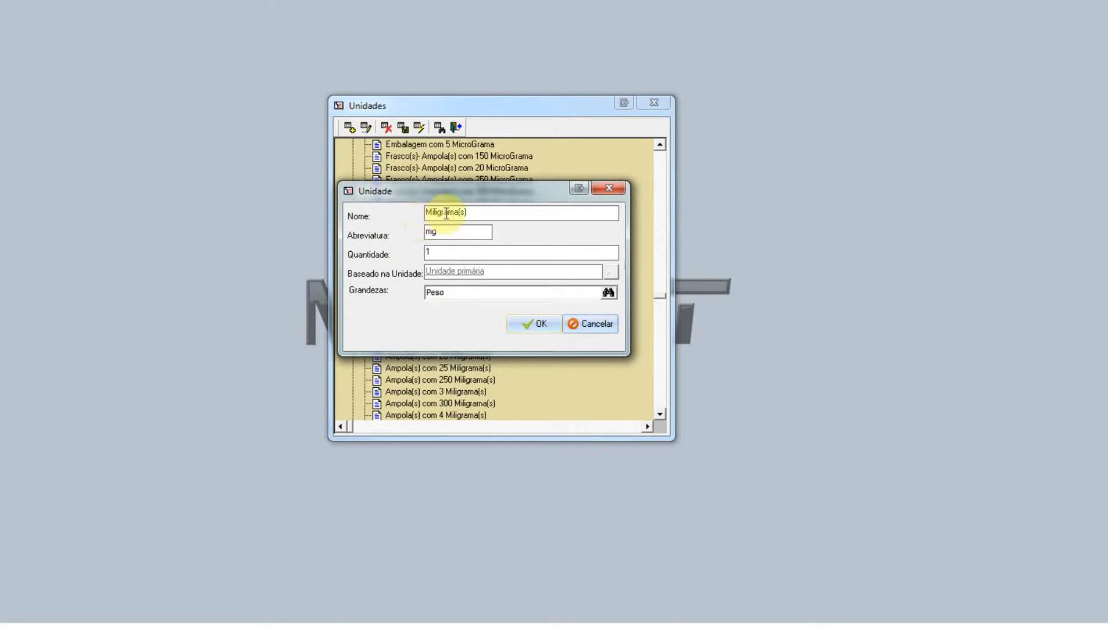
double_click(487, 212)
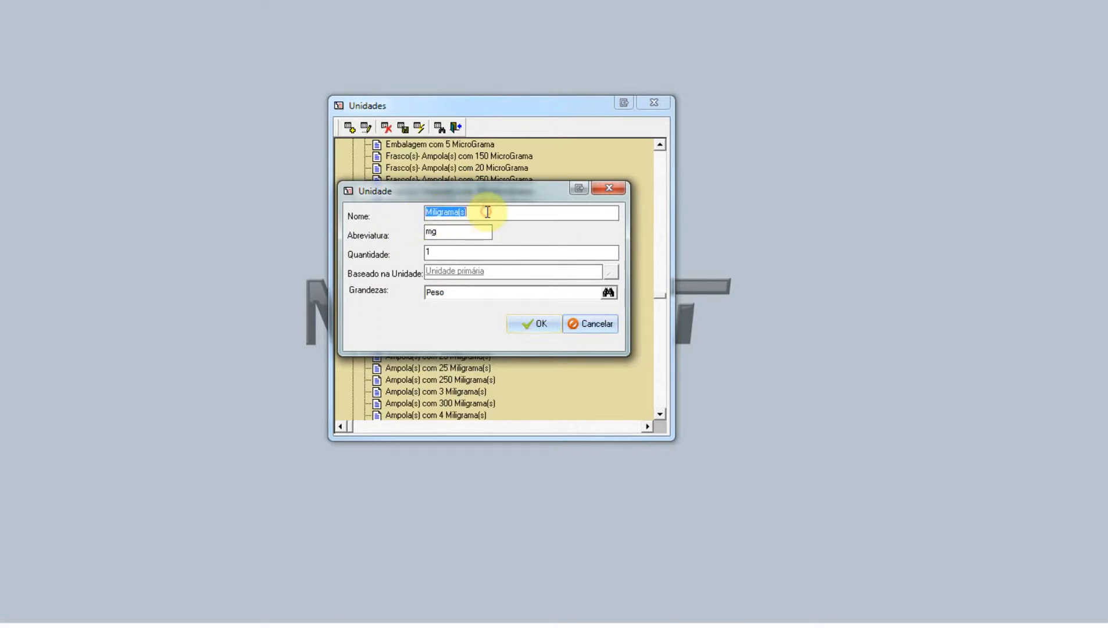
left_click(486, 212)
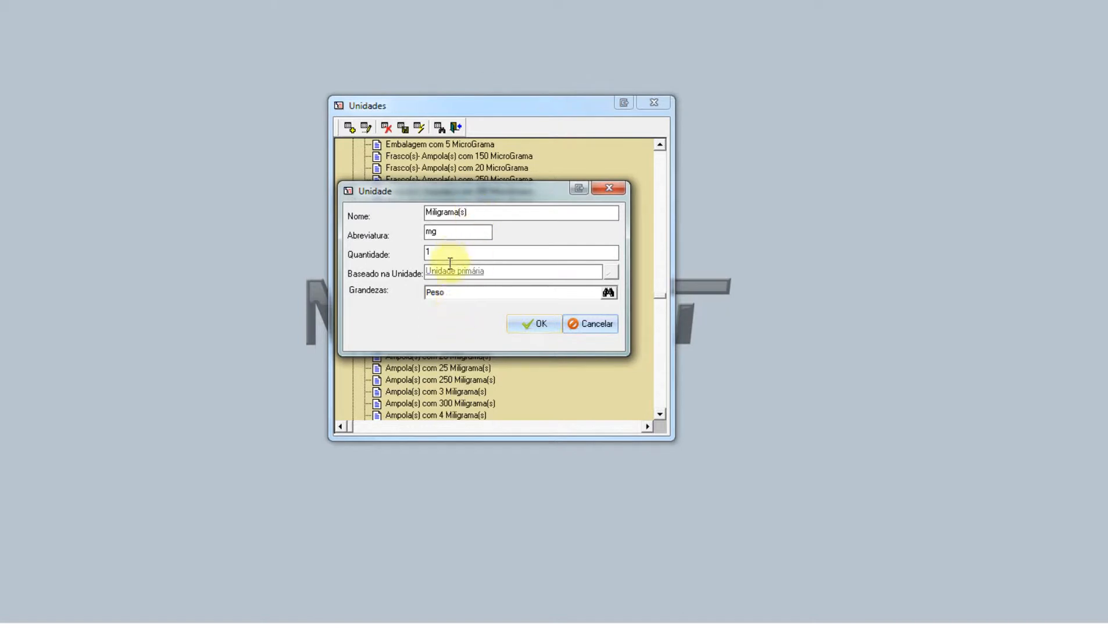
left_click(524, 321)
Step: Examine the units derived from Miligrama(s) in the tree and leave that primary unit selected
left_click(660, 412)
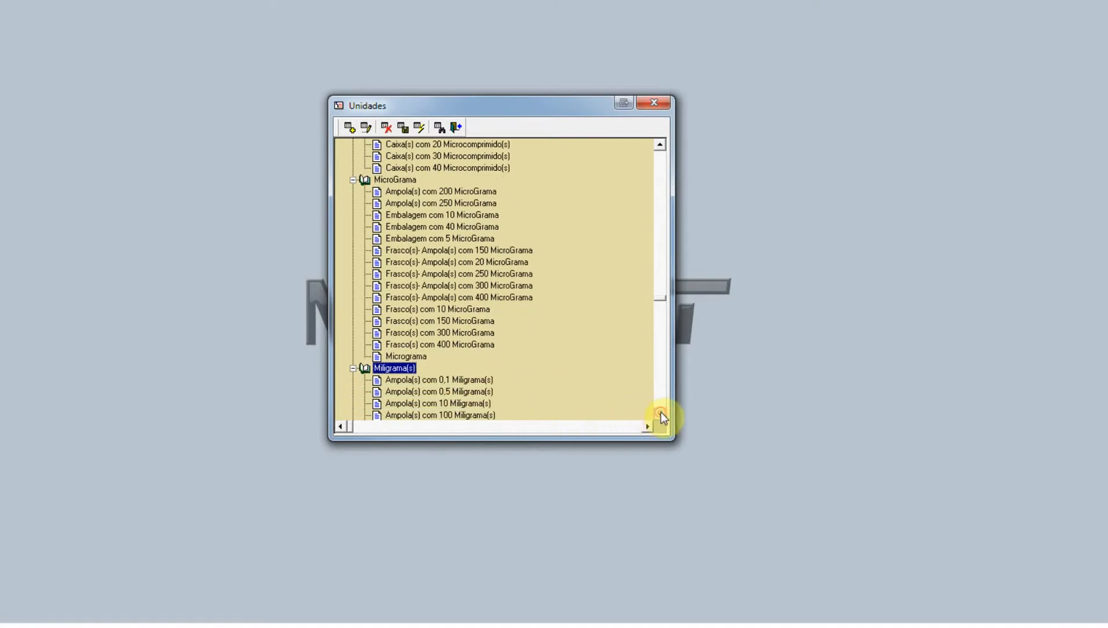
left_click(661, 412)
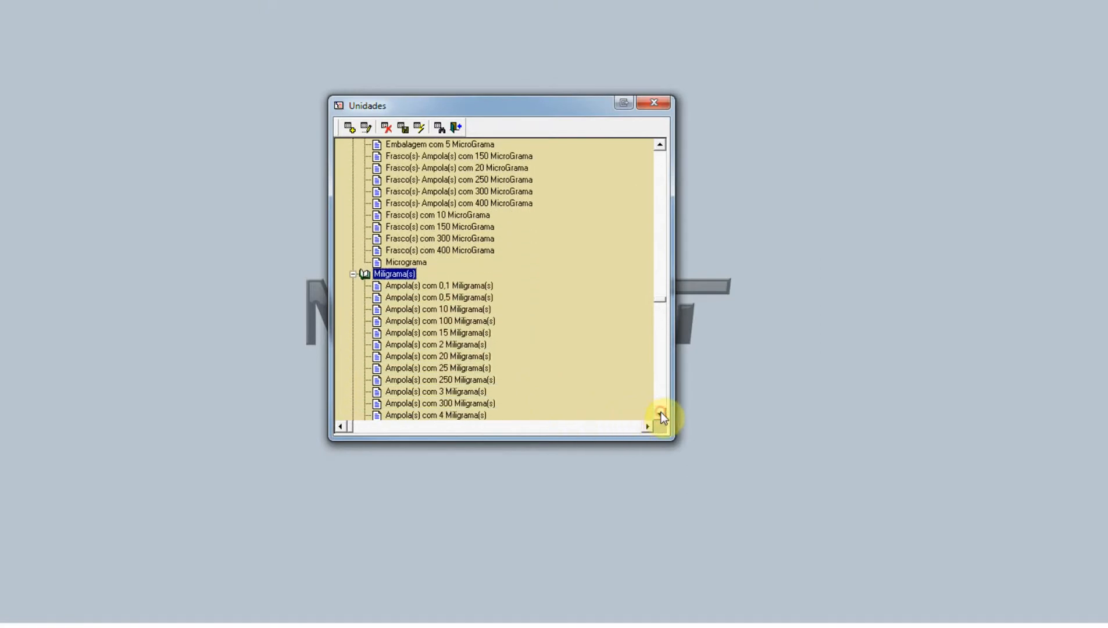
left_click(660, 412)
left_click(661, 413)
left_click(660, 412)
left_click(661, 412)
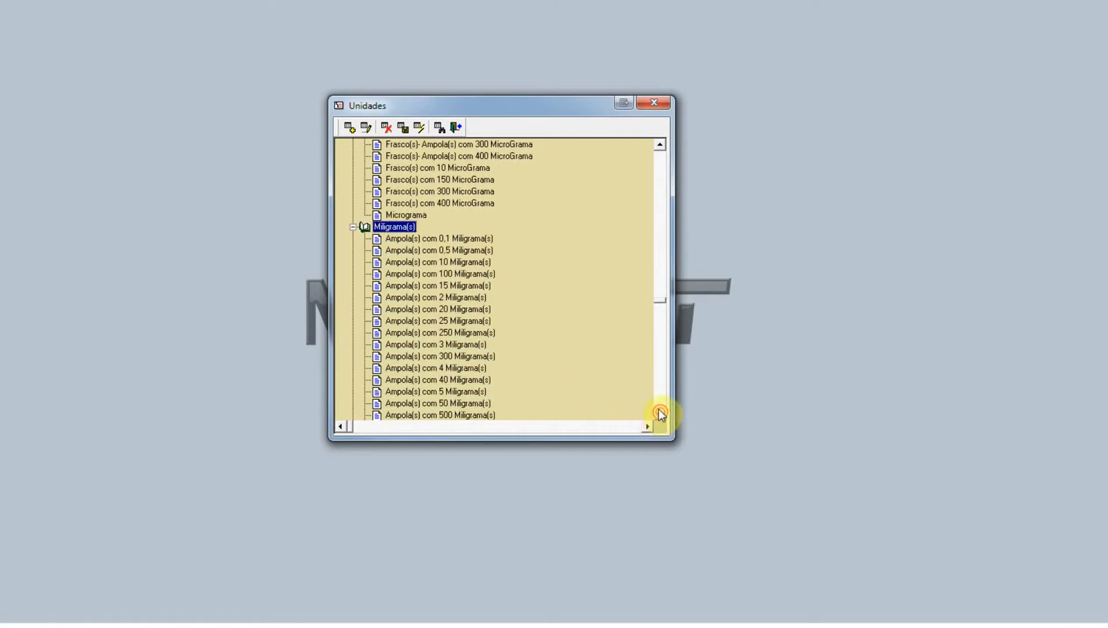
left_click(400, 241)
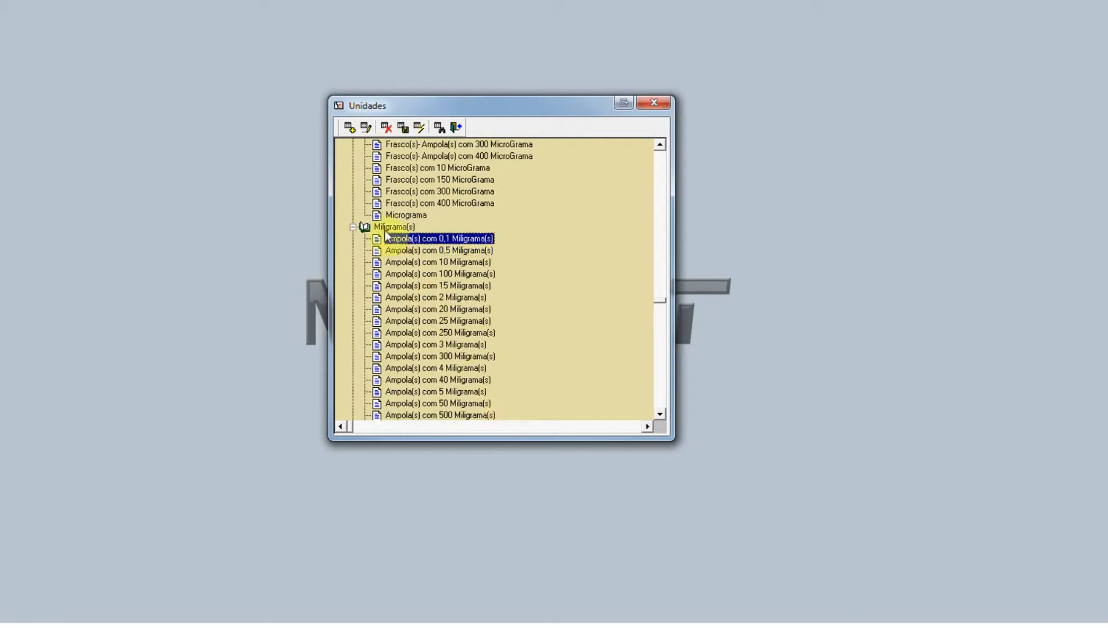
left_click(378, 227)
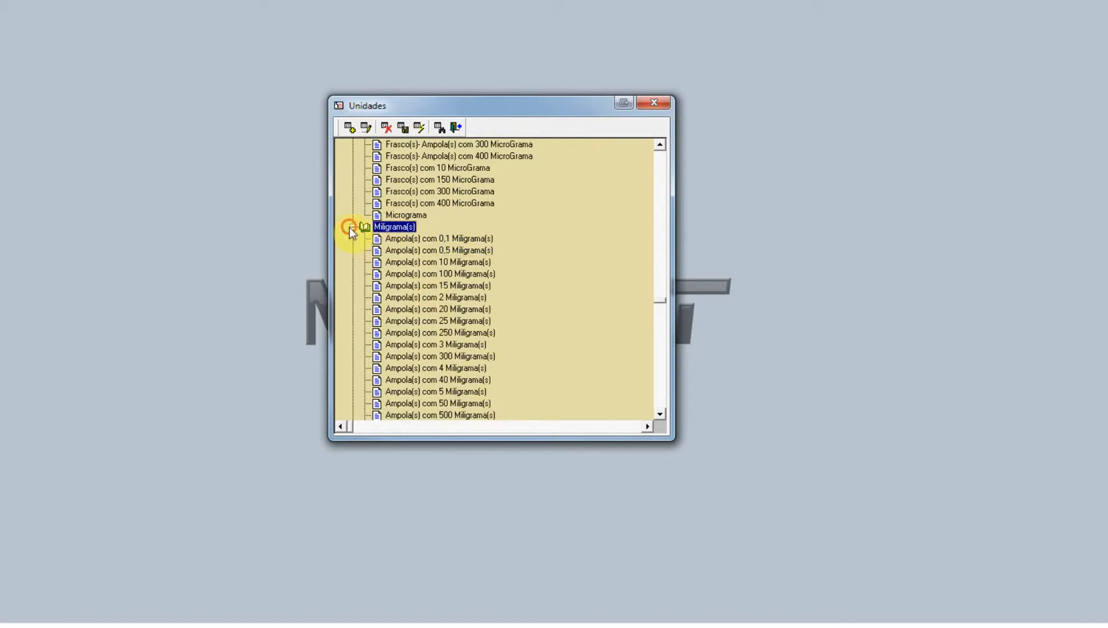
left_click(353, 227)
left_click(353, 226)
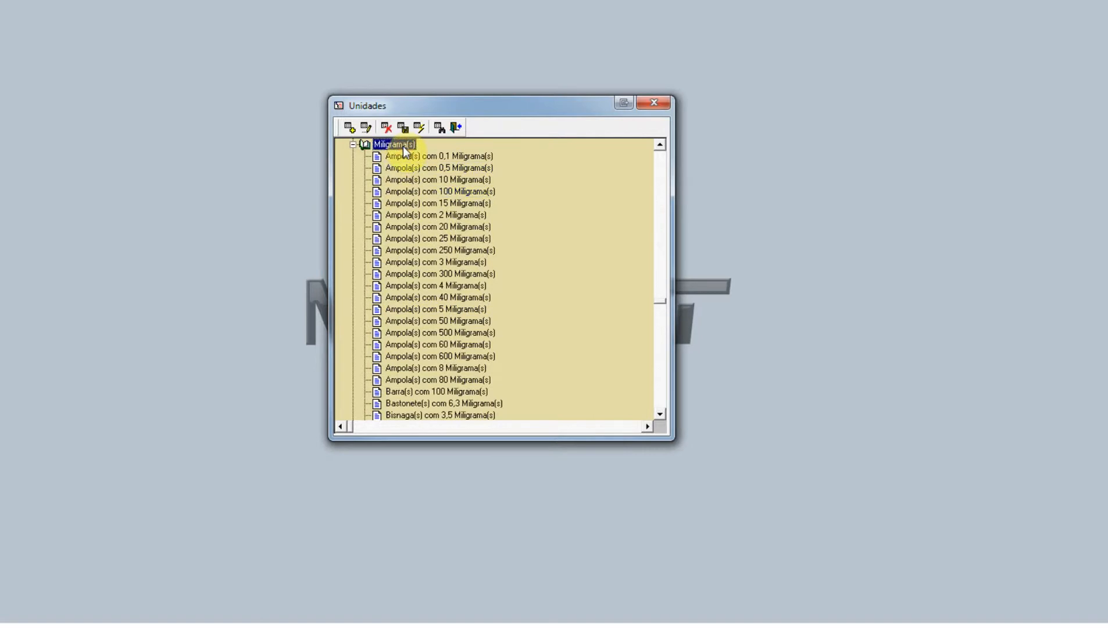
Step: Add a unit named kilograma based on Miligrama(s), with abbreviation kg and quantity 1000, and save it
left_click(351, 128)
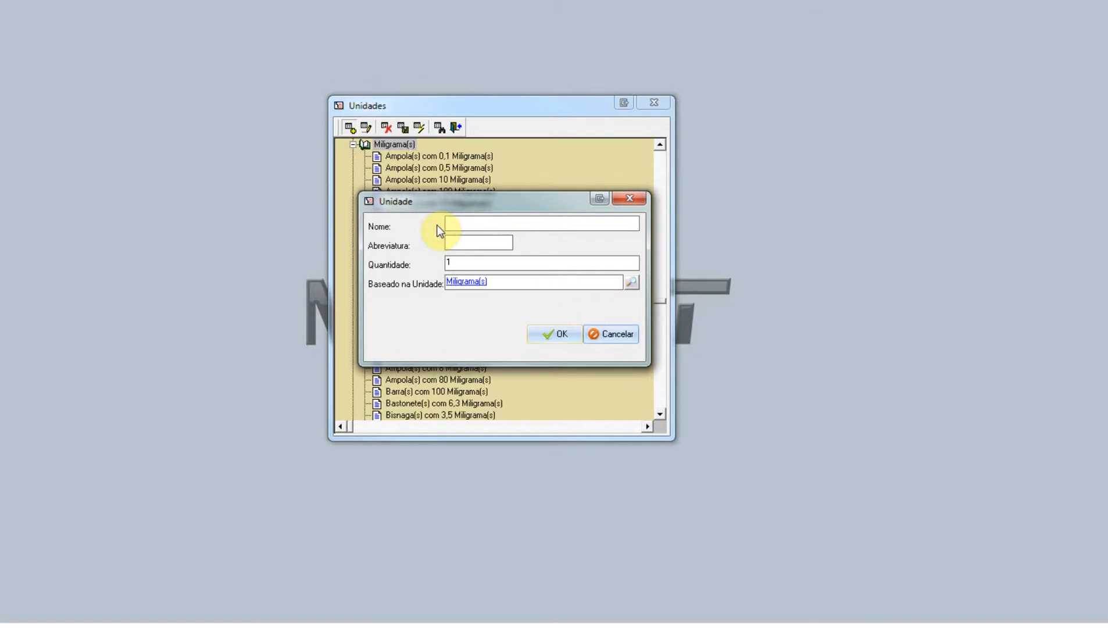
type("kilograma")
key("Tab")
type("k")
key("Tab")
key("shift+Tab")
type("kg")
key("Tab")
type("1000")
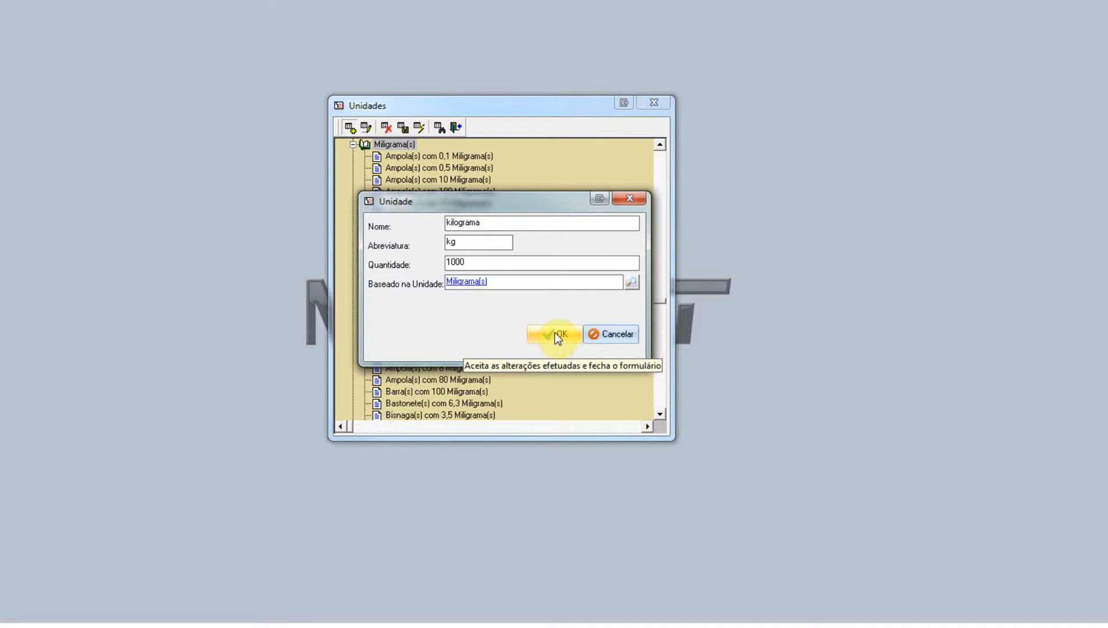
left_click(555, 334)
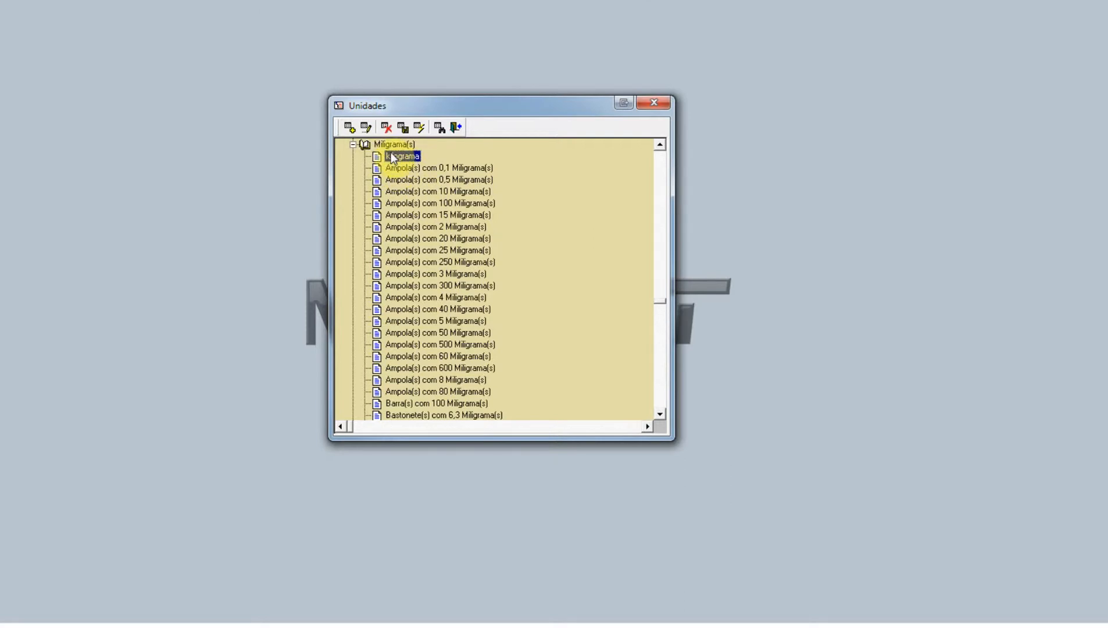
Step: Check the record of the kilograma unit, close it without changes, and select Caixa(s) com 10 Adesivo(s) in the tree
double_click(397, 157)
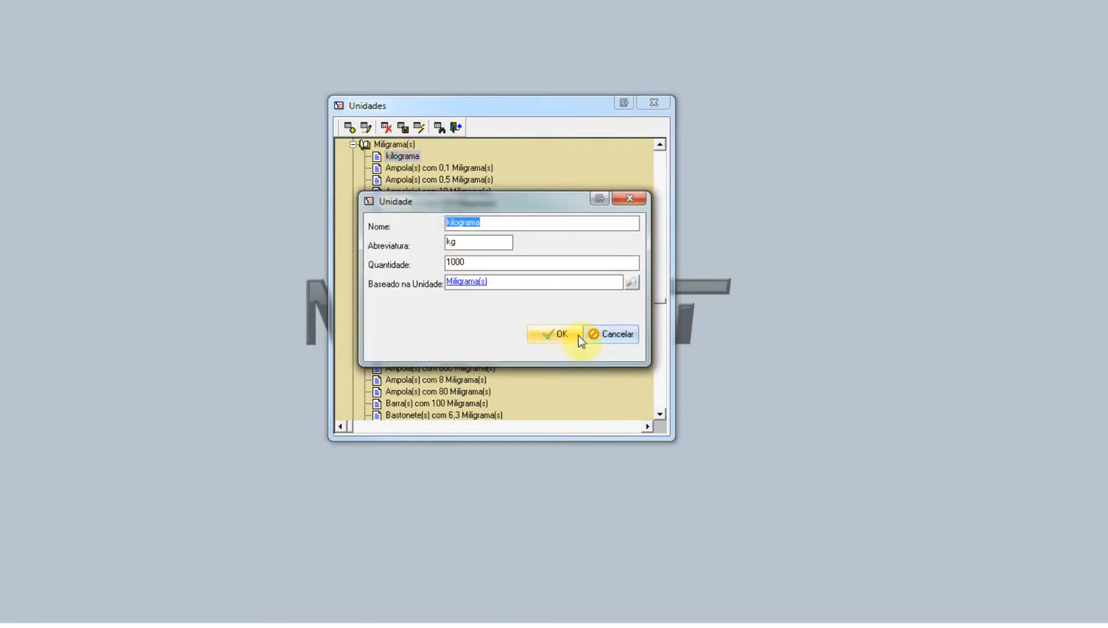
left_click(594, 335)
left_click(415, 303)
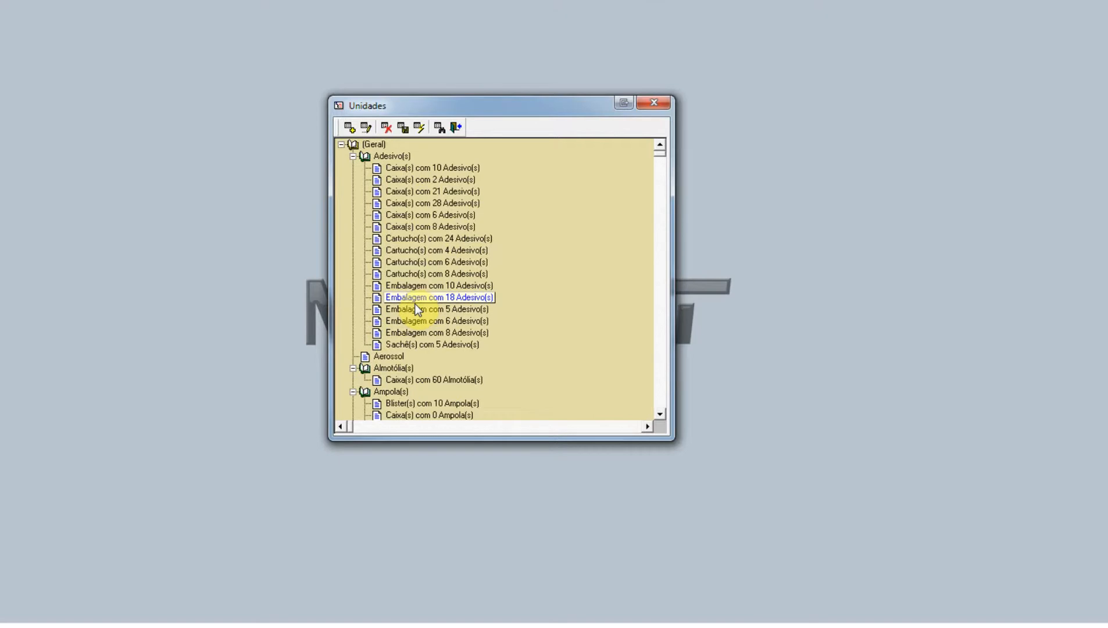
left_click(408, 168)
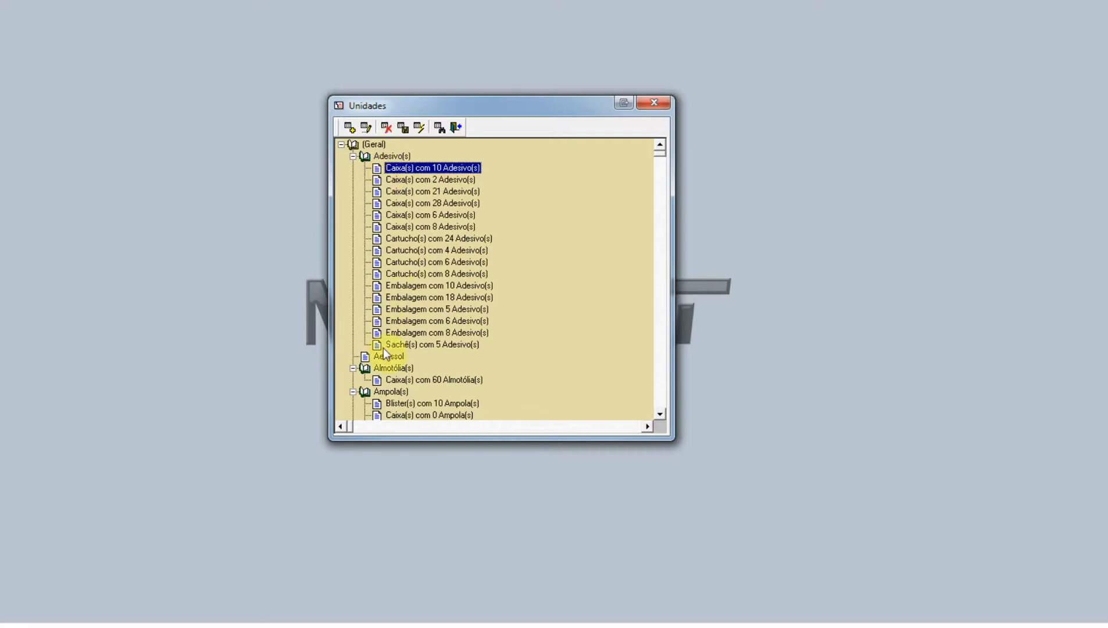
Step: Switch back to the article in Internet Explorer and highlight the word GRANDEZA in the Interrelacionamento de Unidades section
key("alt+Tab")
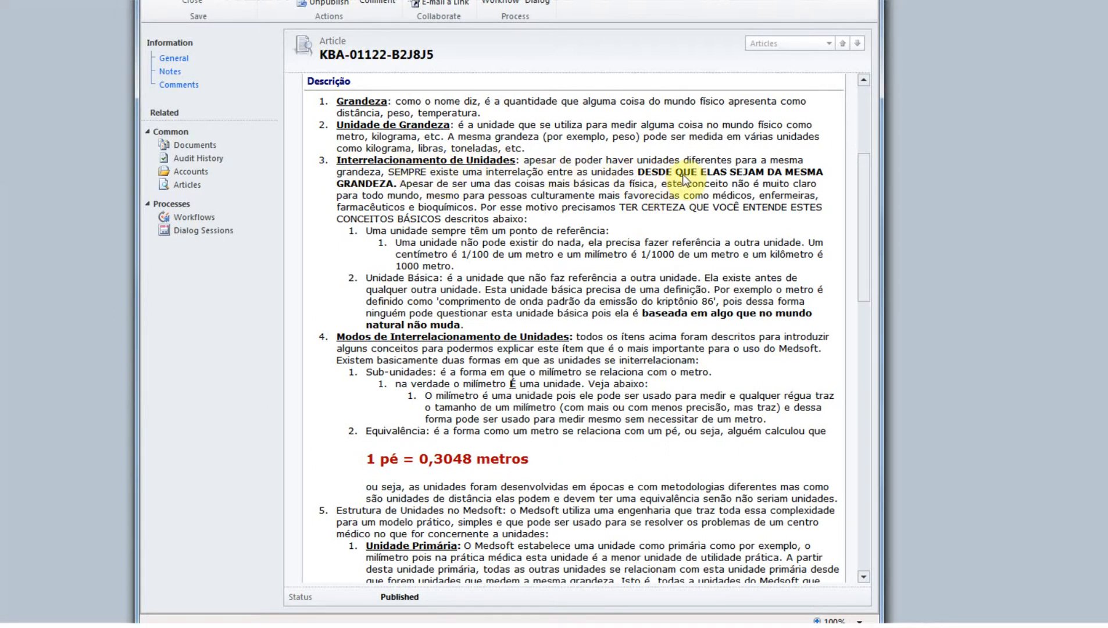
double_click(387, 185)
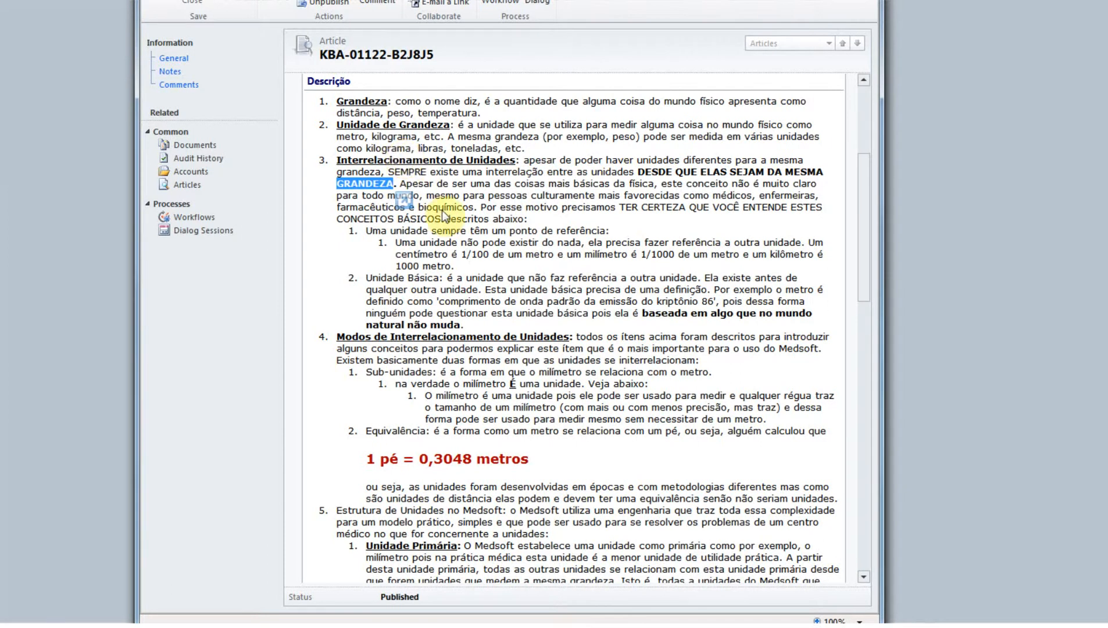
Step: Return from the article to the unit tree in Medsoft and locate Miligrama(s) with the recent search miligram
left_click(465, 200)
scroll(465, 221, "down", 5)
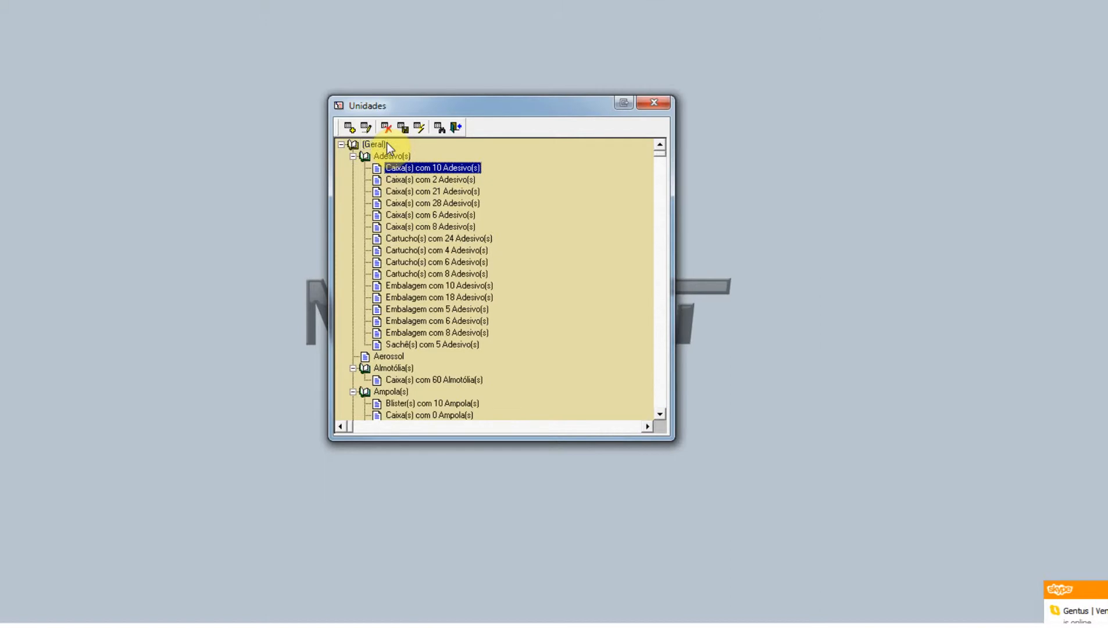
left_click(440, 129)
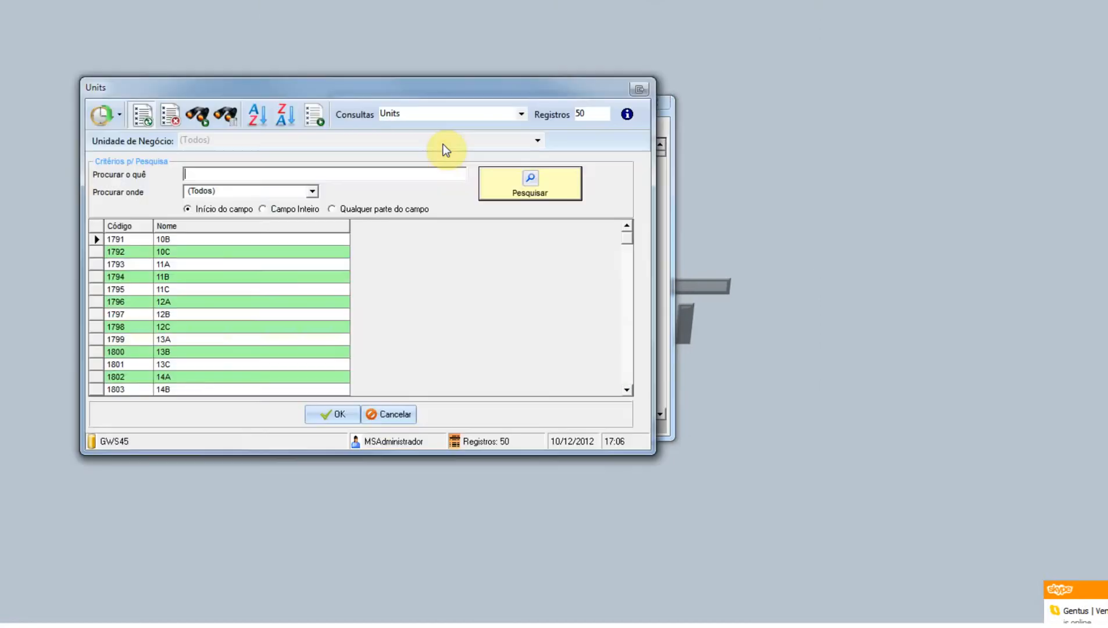
key("Down")
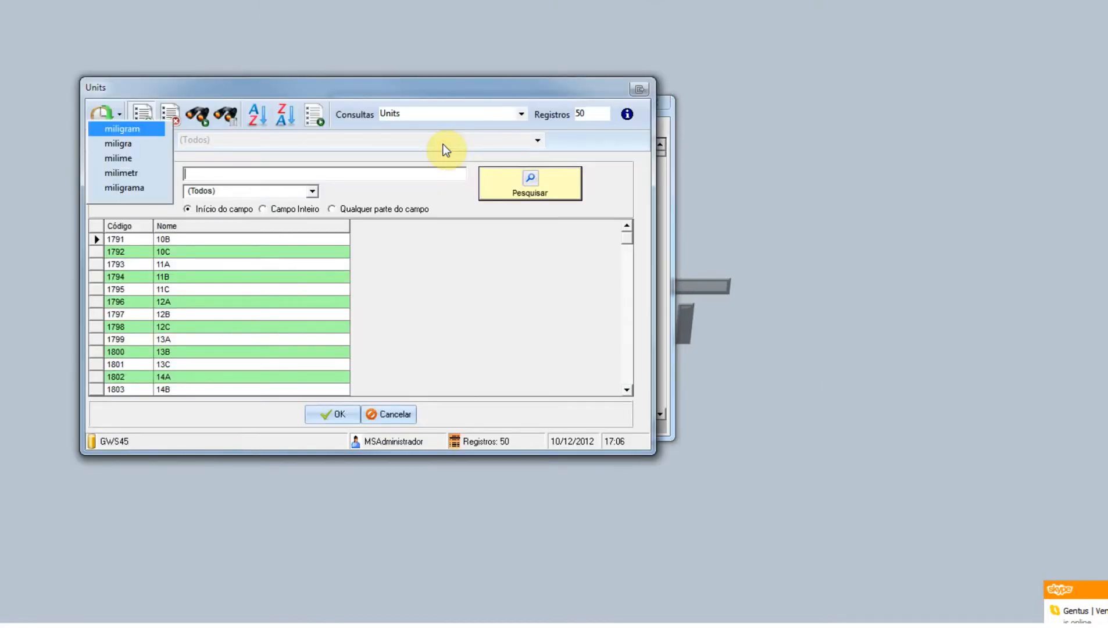
key("Return")
key("Return")
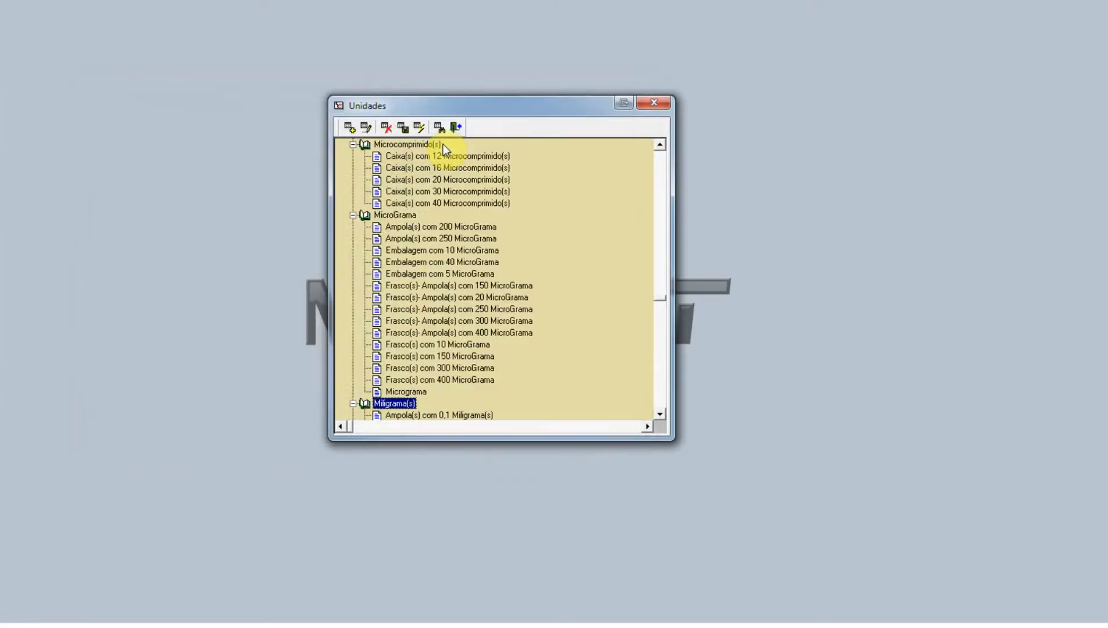
Step: Open the record of the unit Ampola(s) com 0,1 Miligrama(s) under Miligrama(s)
left_click(660, 414)
left_click(661, 414)
left_click(661, 414)
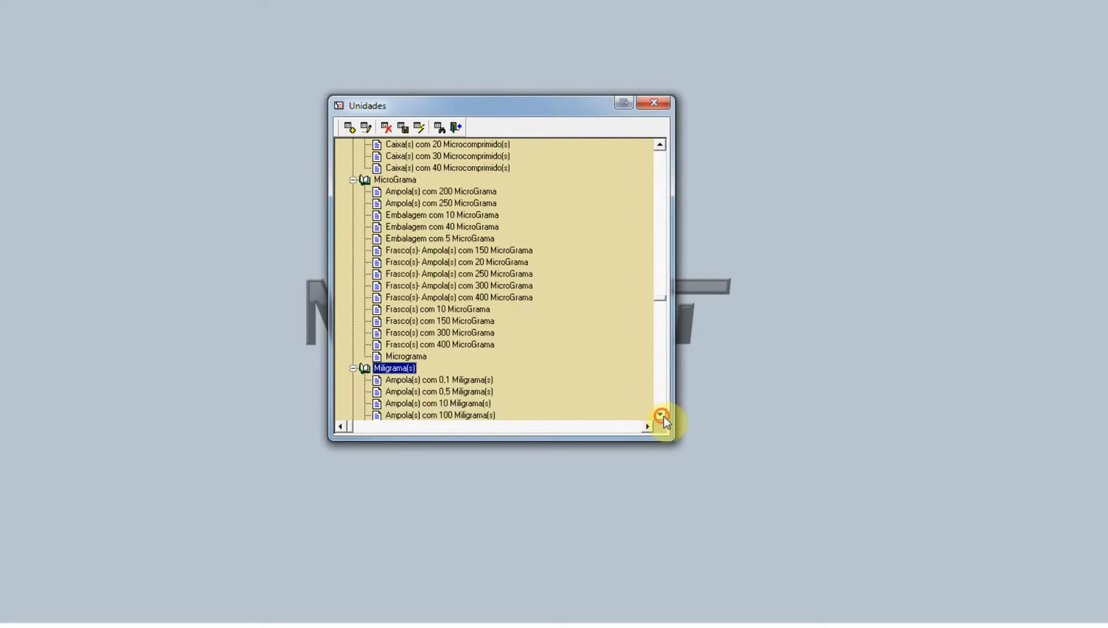
left_click(660, 415)
left_click(660, 415)
left_click(660, 415)
left_click(660, 415)
left_click(660, 415)
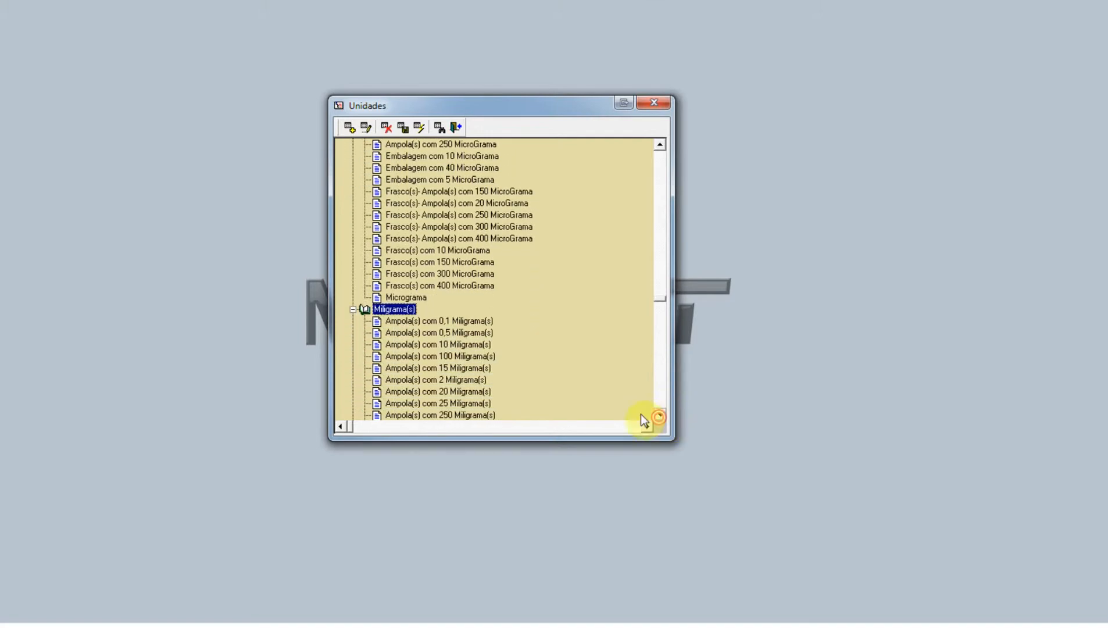
left_click(406, 324)
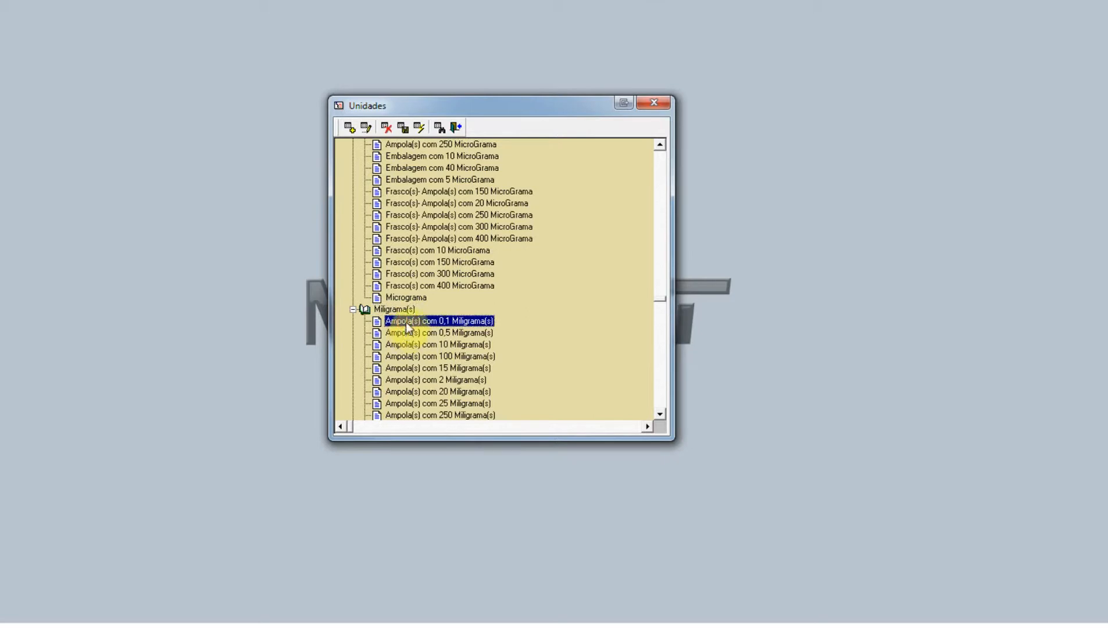
left_click(406, 322)
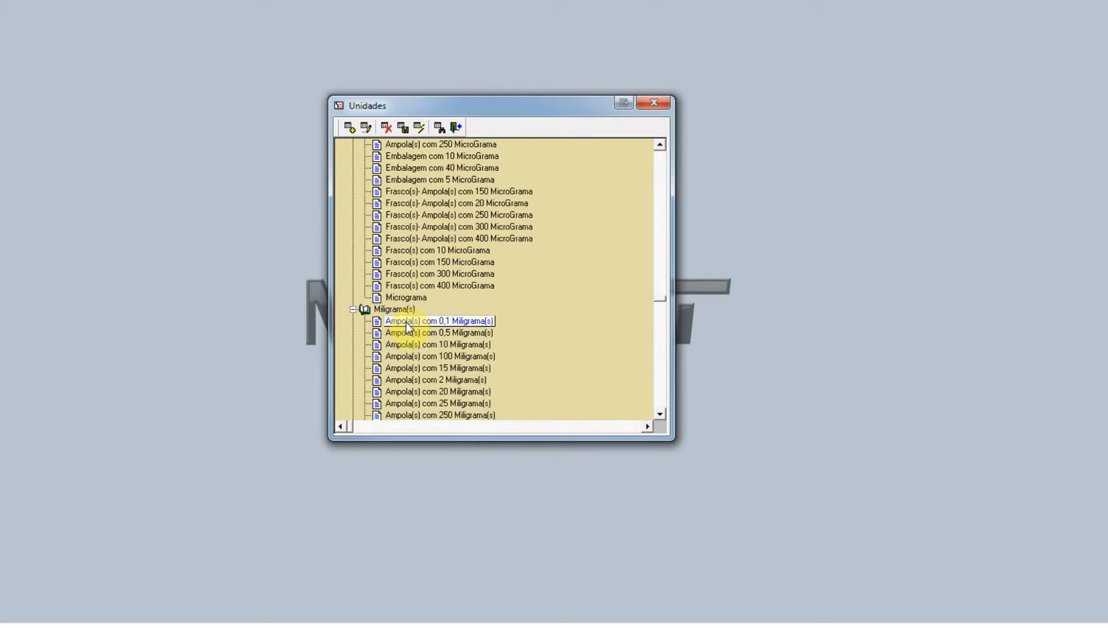
double_click(472, 323)
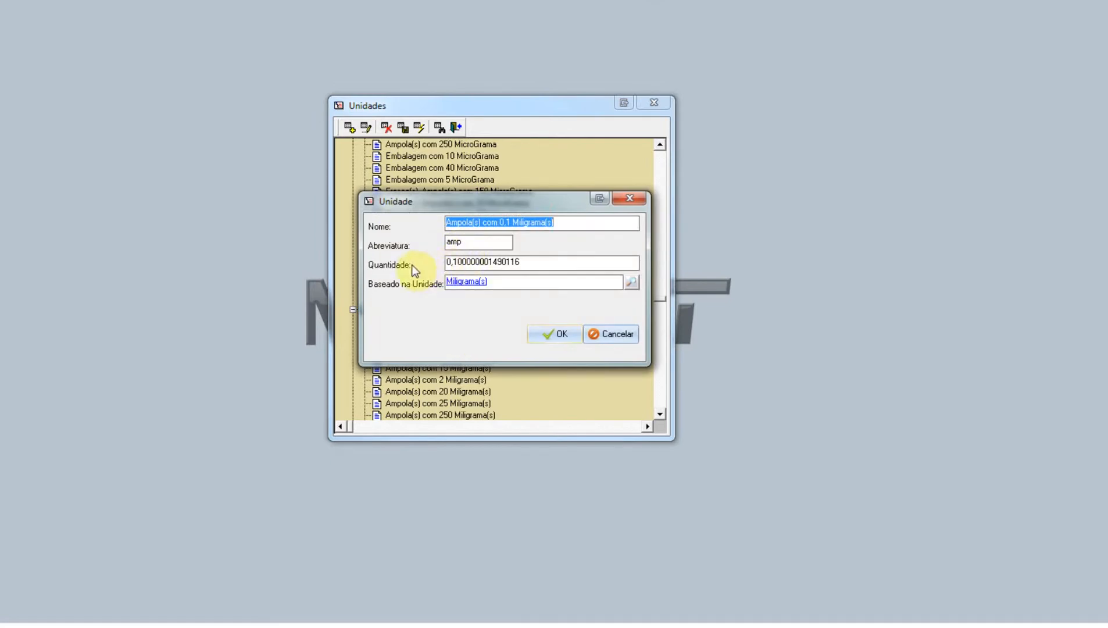
Step: Try shortening the quantity of the Ampola(s) com 0,1 Miligrama(s) unit to 0,1 and leave its record
double_click(477, 265)
left_click_drag(483, 265, 544, 264)
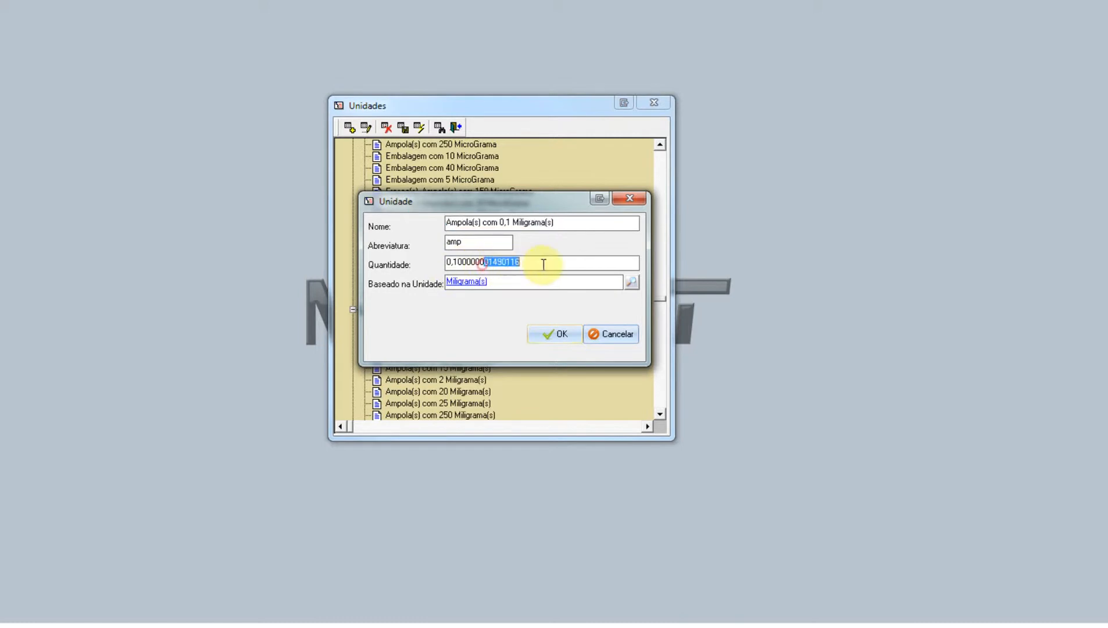
left_click(544, 265)
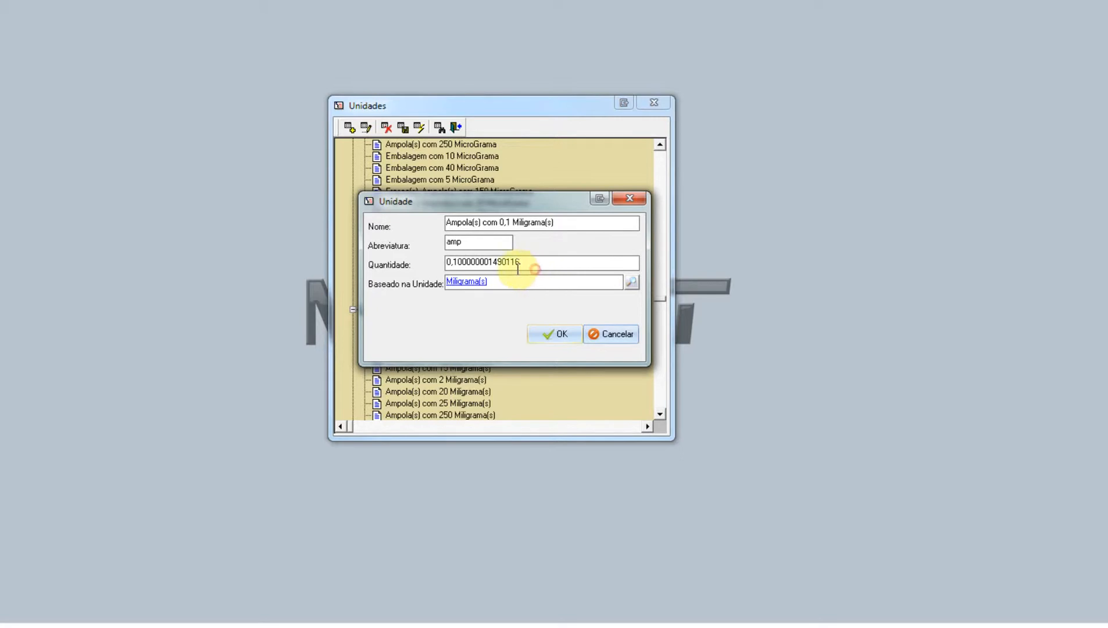
left_click_drag(526, 265, 457, 278)
key("Delete")
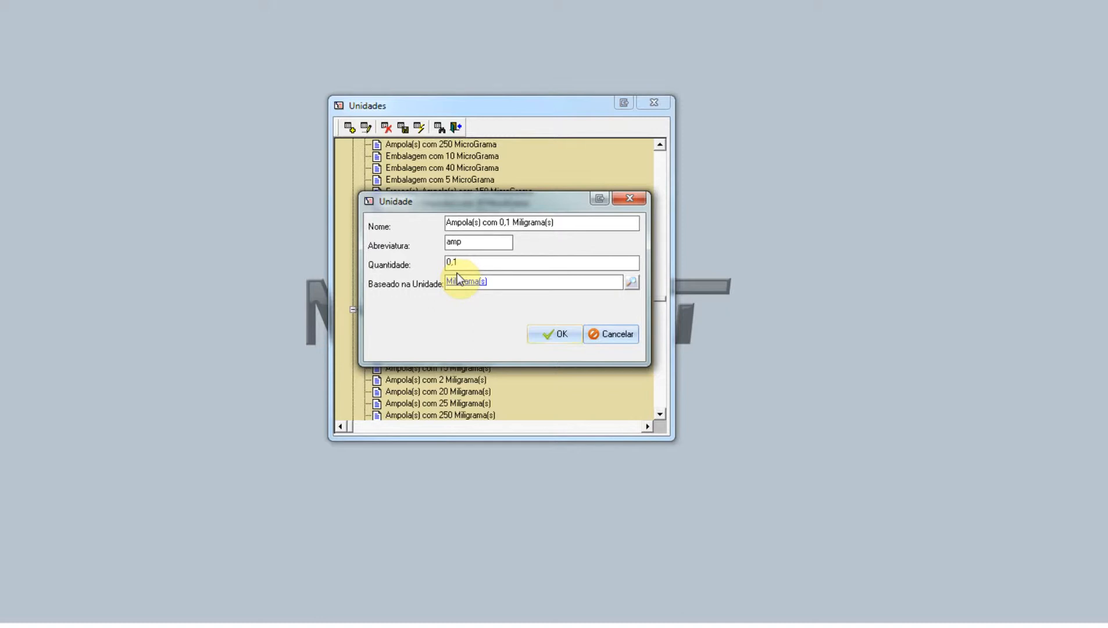
left_click_drag(480, 267, 386, 262)
key("Escape")
left_click(497, 292)
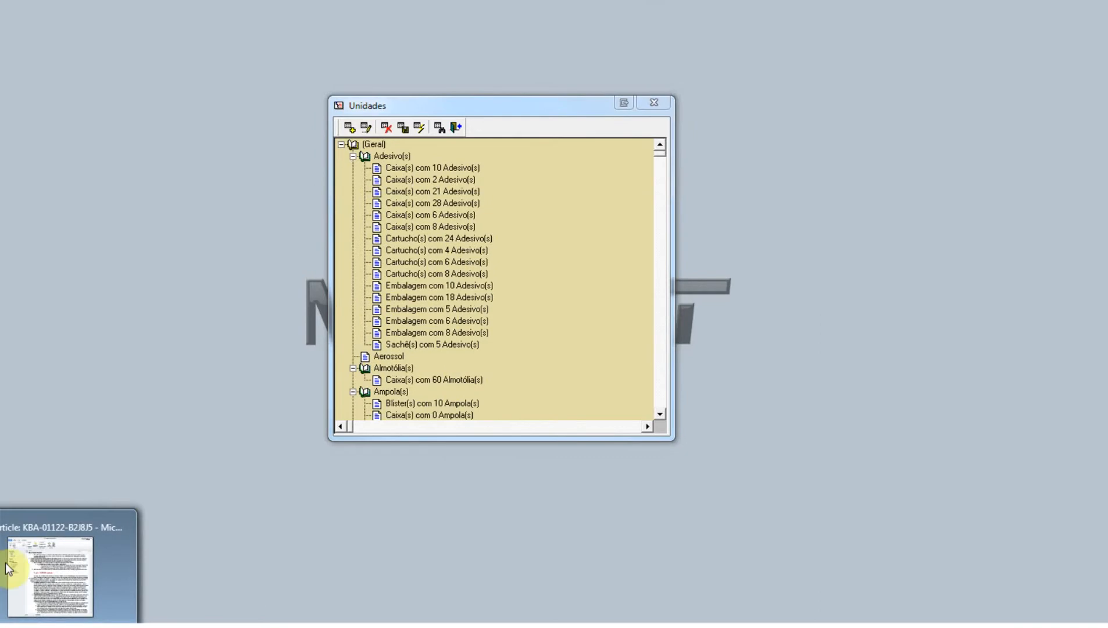
Step: Switch to the knowledge-base article in Internet Explorer and read from Unidade Primária and Independência de Unidades through to the comments
left_click(62, 566)
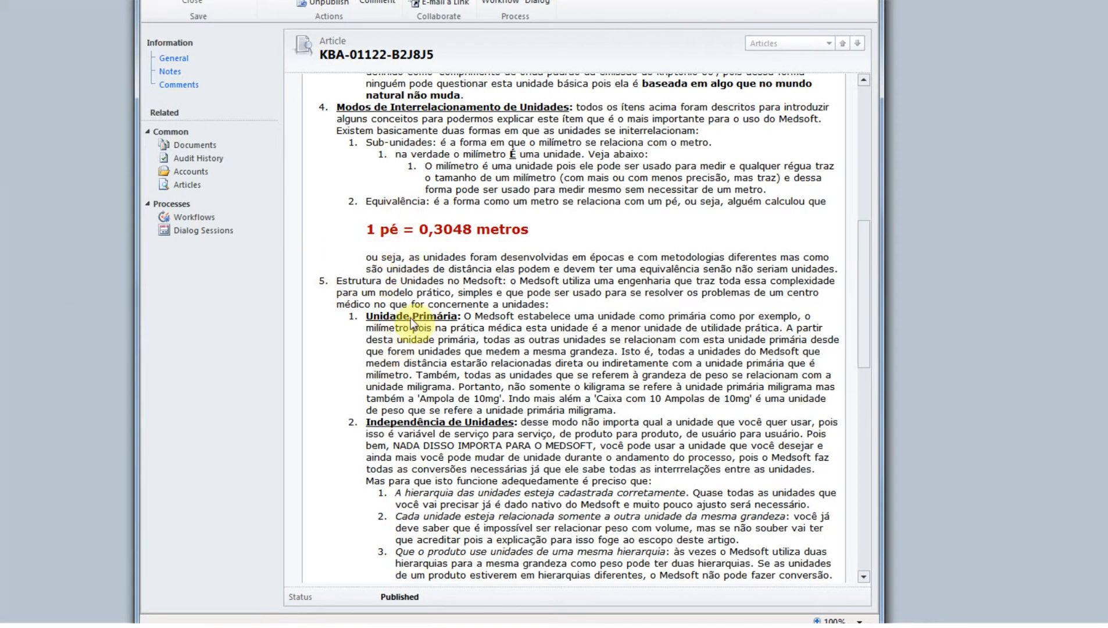
left_click_drag(365, 317, 447, 322)
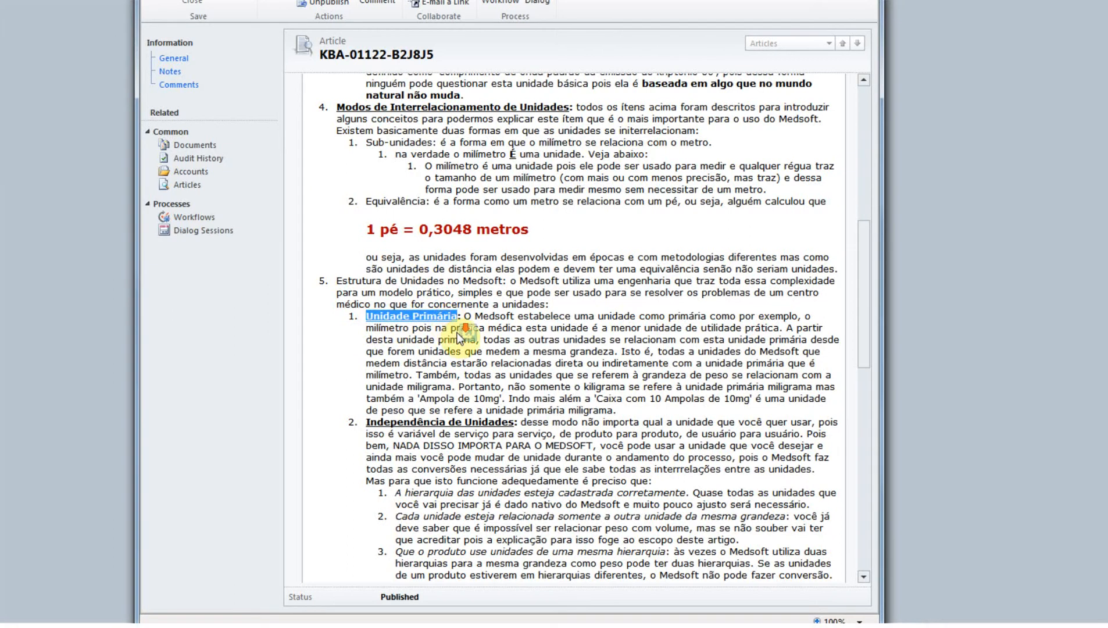
scroll(458, 336, "down", 4)
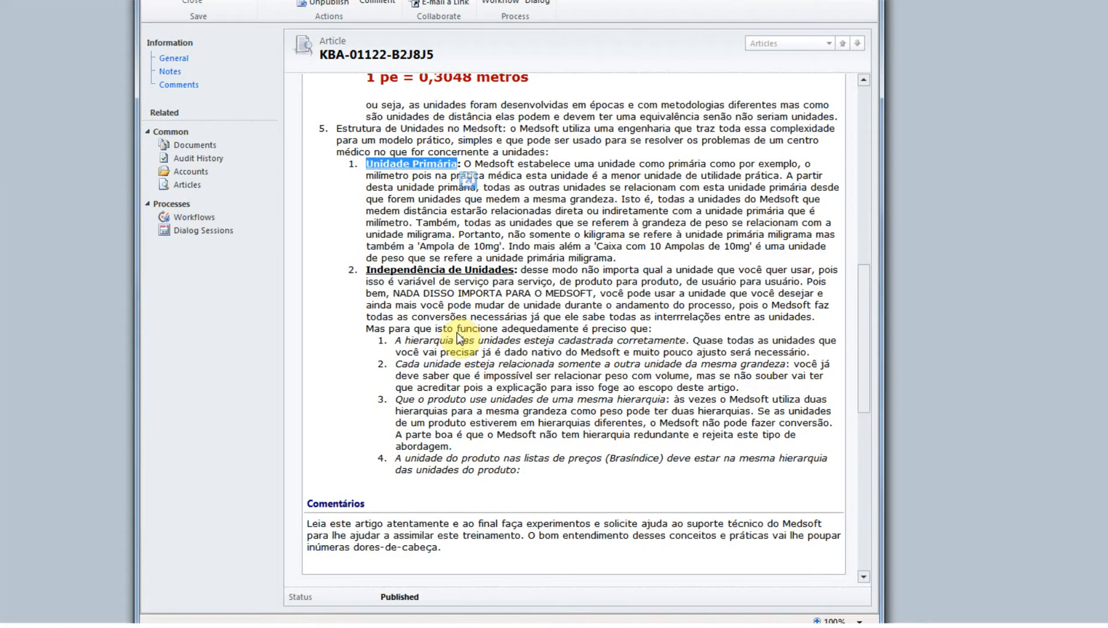
left_click(361, 271)
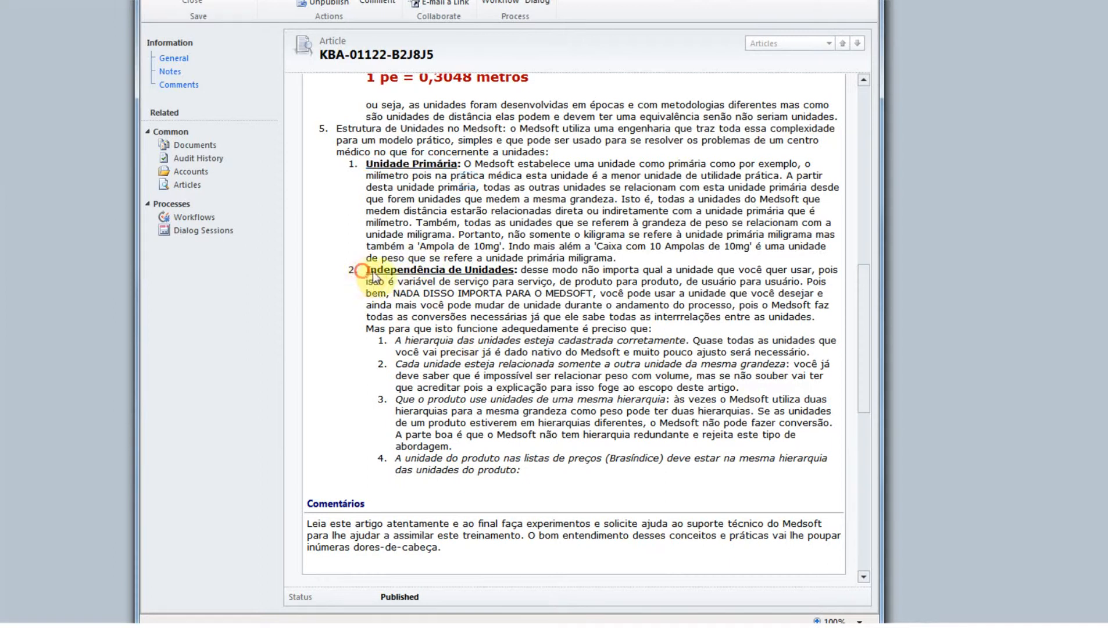
scroll(437, 290, "down", 2)
left_click(438, 290)
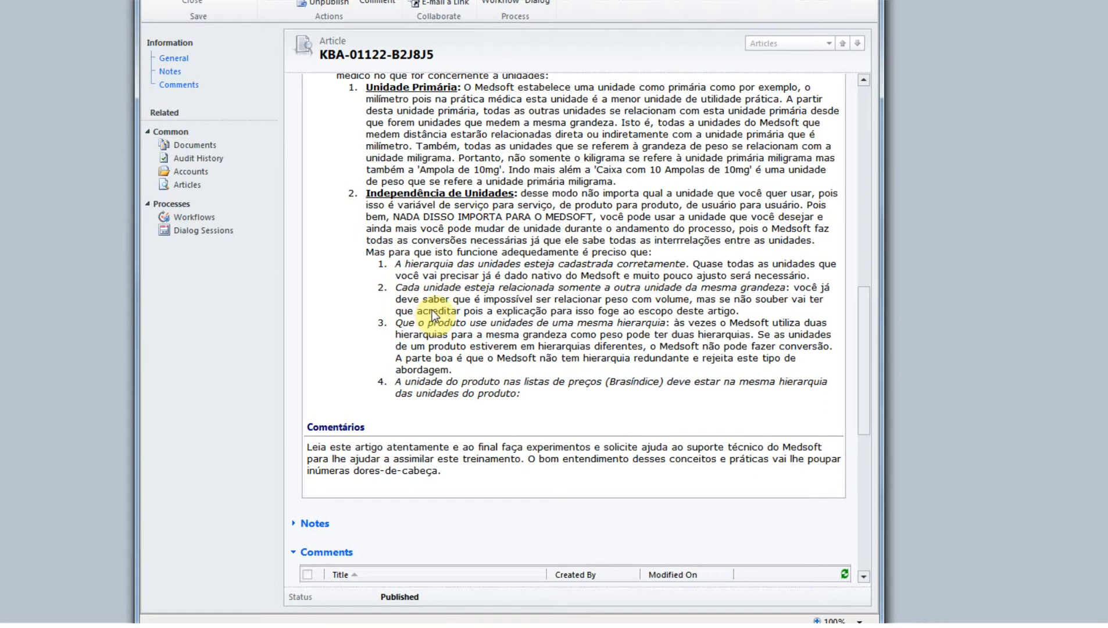
scroll(433, 311, "down", 4)
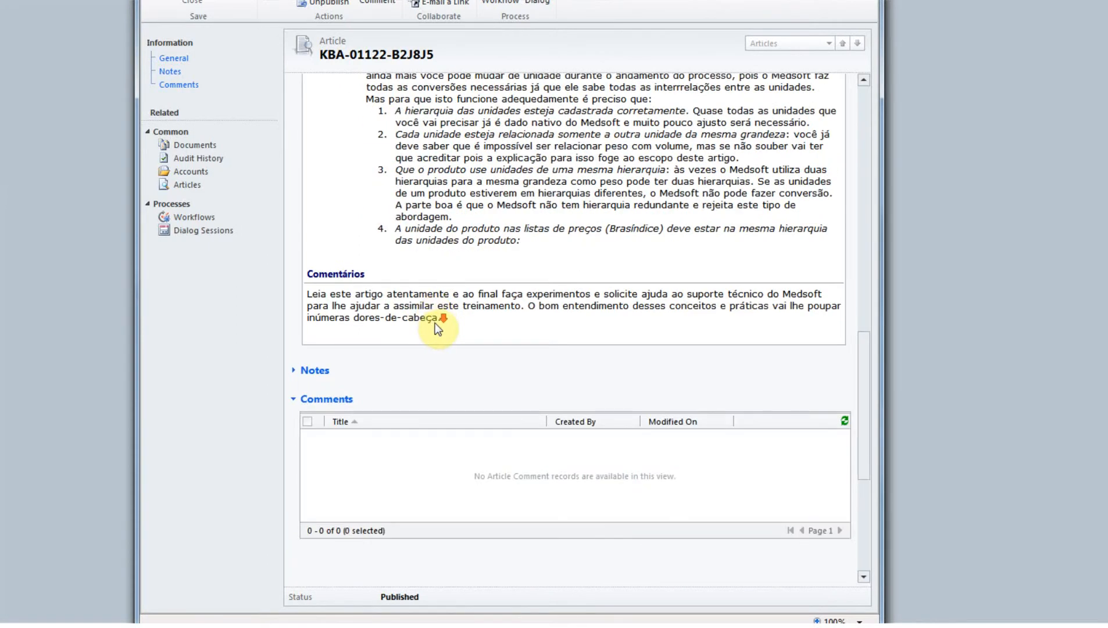
scroll(435, 323, "down", 2)
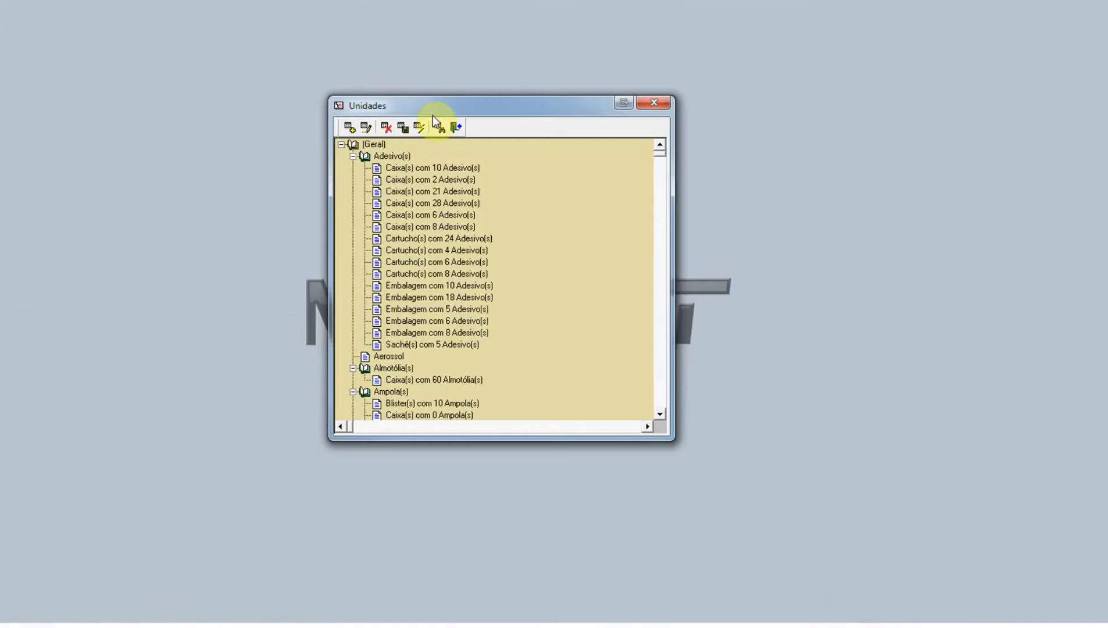
Step: Switch back to Medsoft, close the Unidades window and bring up the Produtos list under Administração
left_click(652, 103)
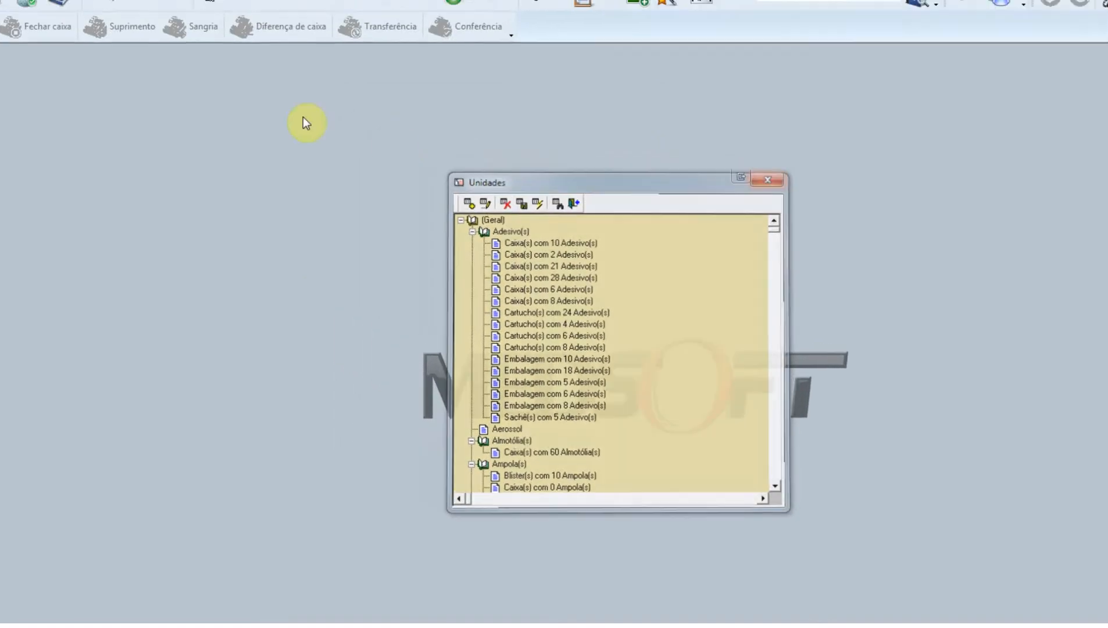
left_click(204, 52)
left_click(213, 82)
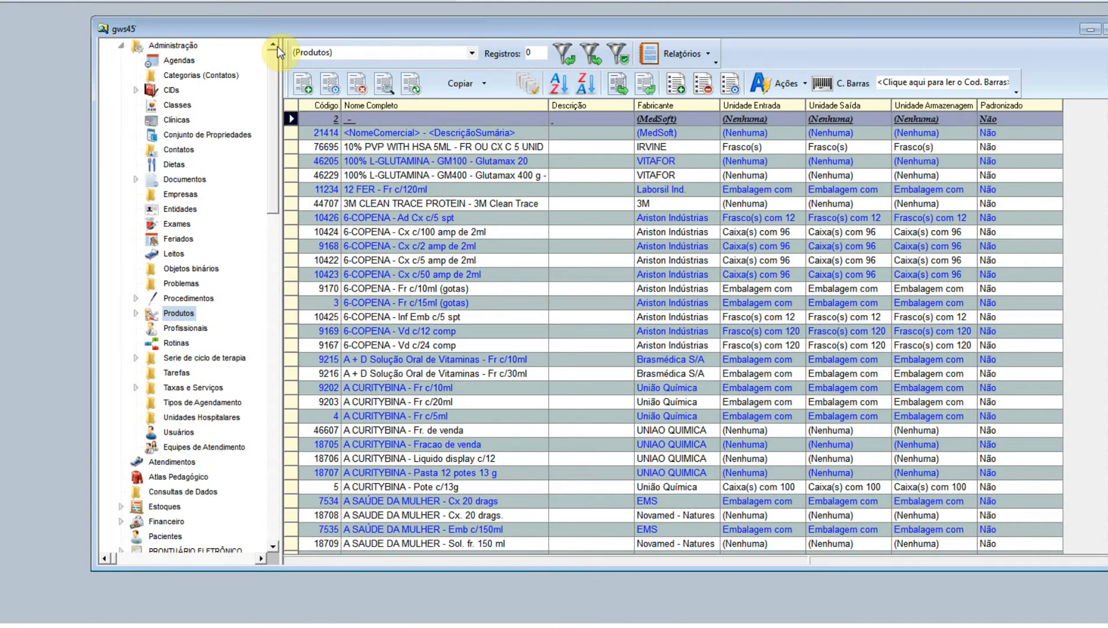
left_click(276, 46)
left_click(404, 262)
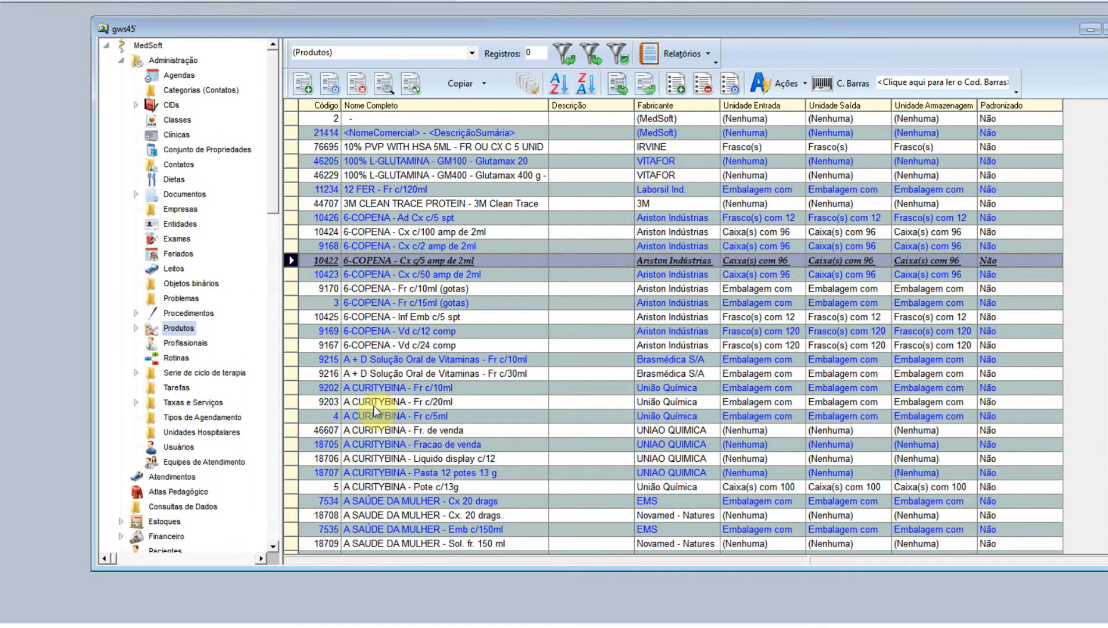
Step: Open the product 6-COPENA - Ad Cx c/5 spt and show its stock settings
double_click(423, 220)
left_click(134, 70)
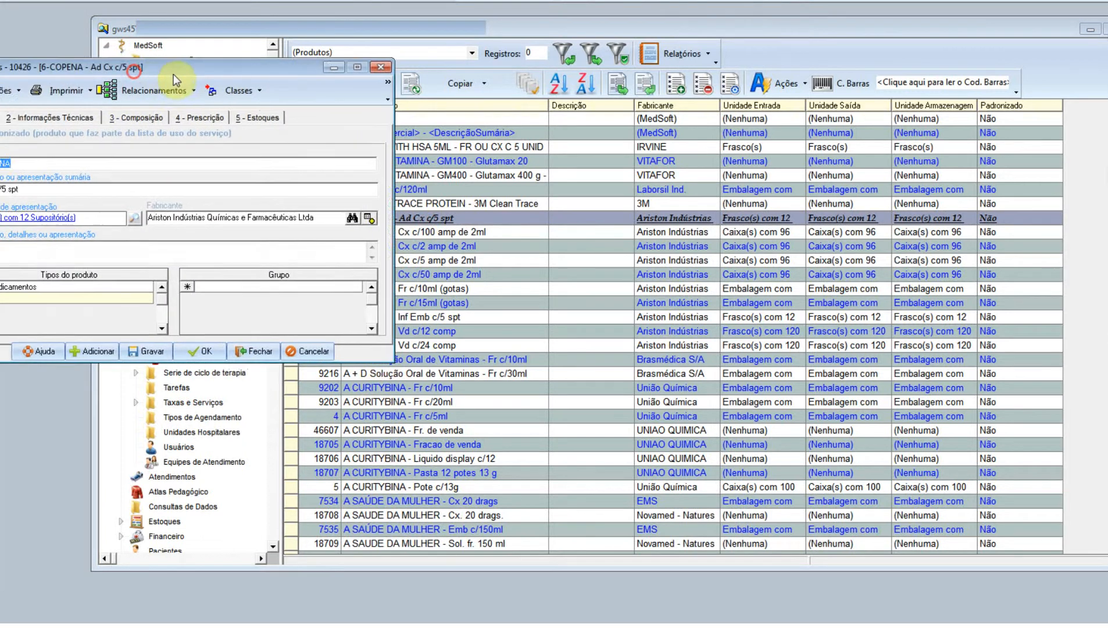
left_click_drag(173, 74, 261, 106)
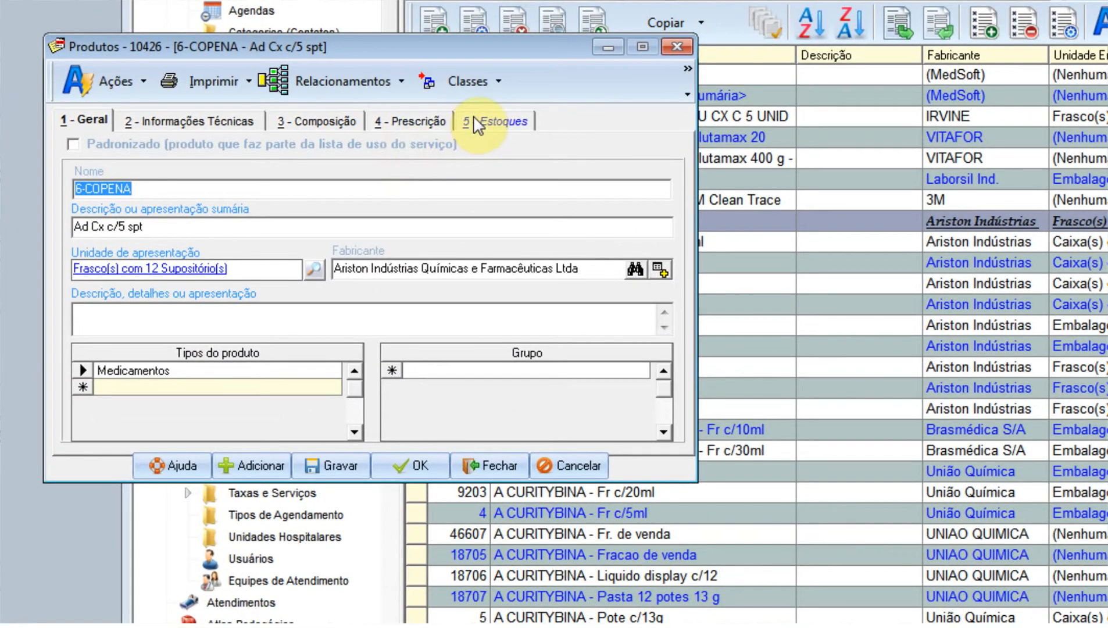
left_click(477, 122)
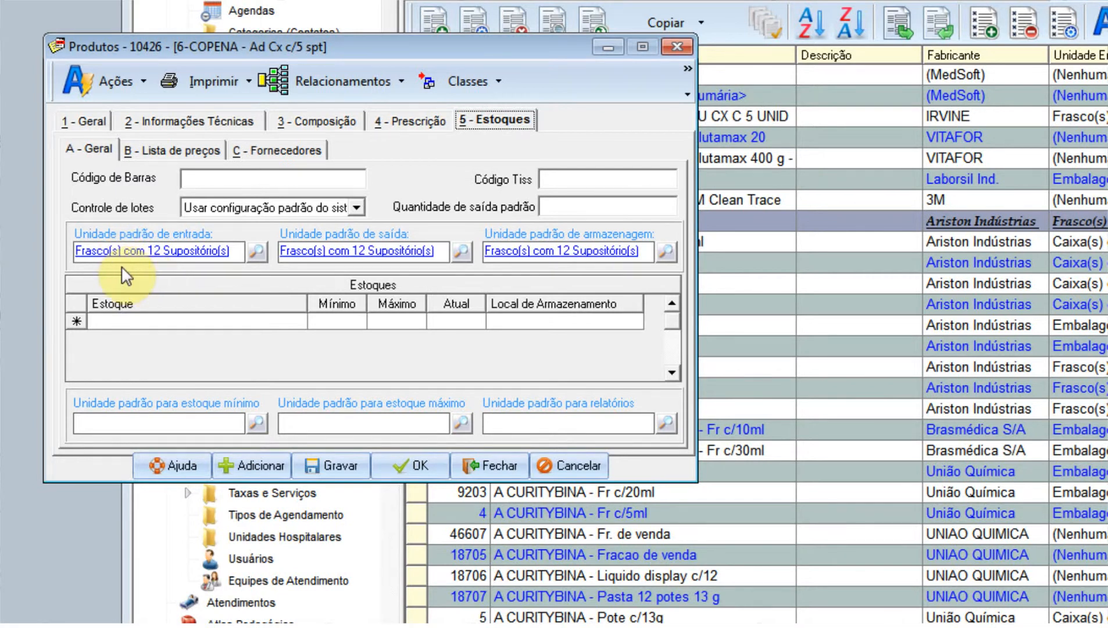
Step: Examine the default entry unit Frasco(s) com 12 Supositório(s) and its base unit Supositório(s), and close both records without changes
left_click(152, 256)
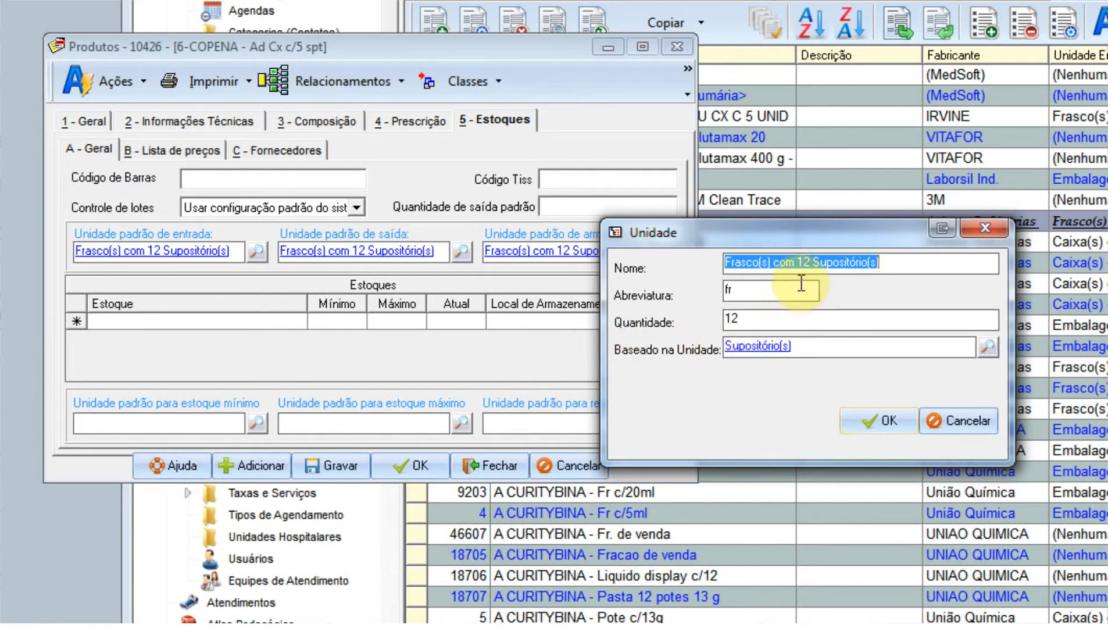
left_click(817, 349)
double_click(816, 349)
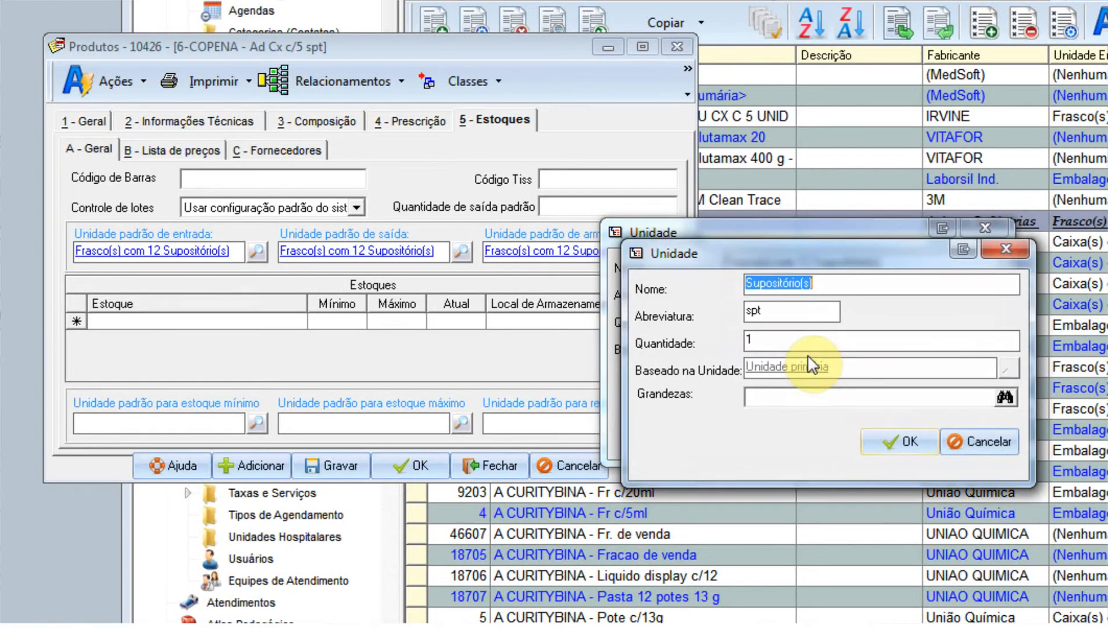
left_click(956, 444)
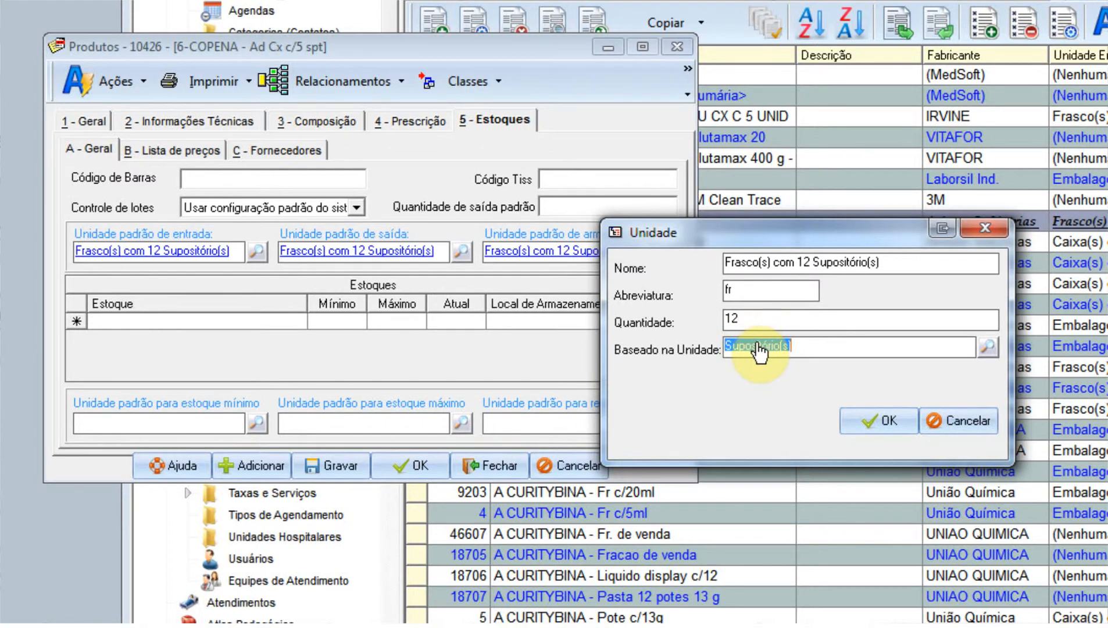
left_click(937, 421)
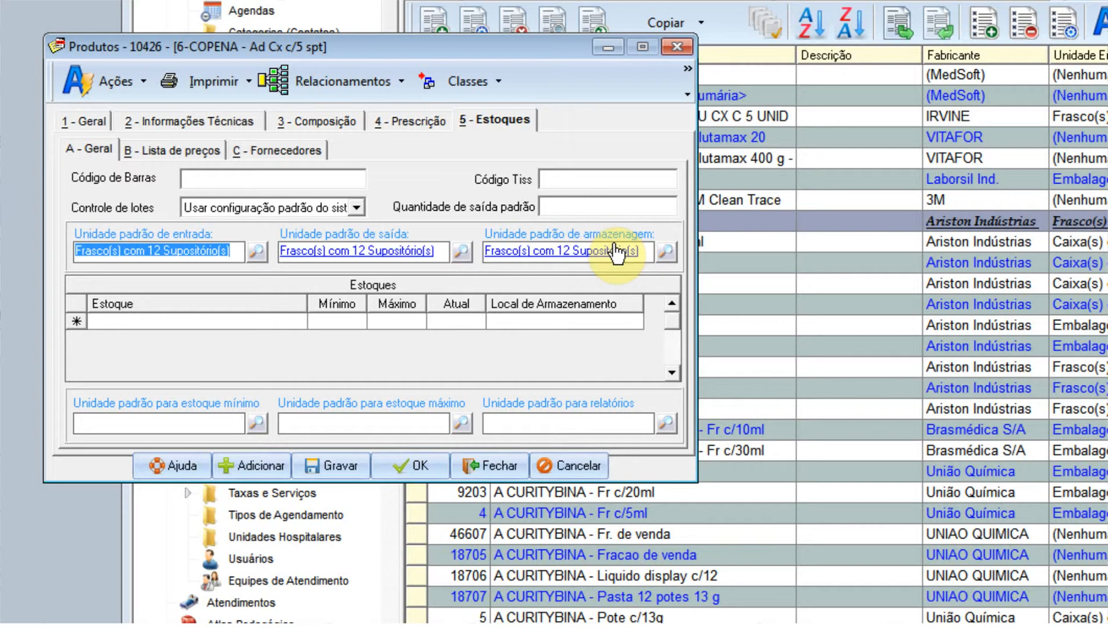
Step: Set the product's default storage unit to Supositório(s) from the list of related units
left_click(667, 261)
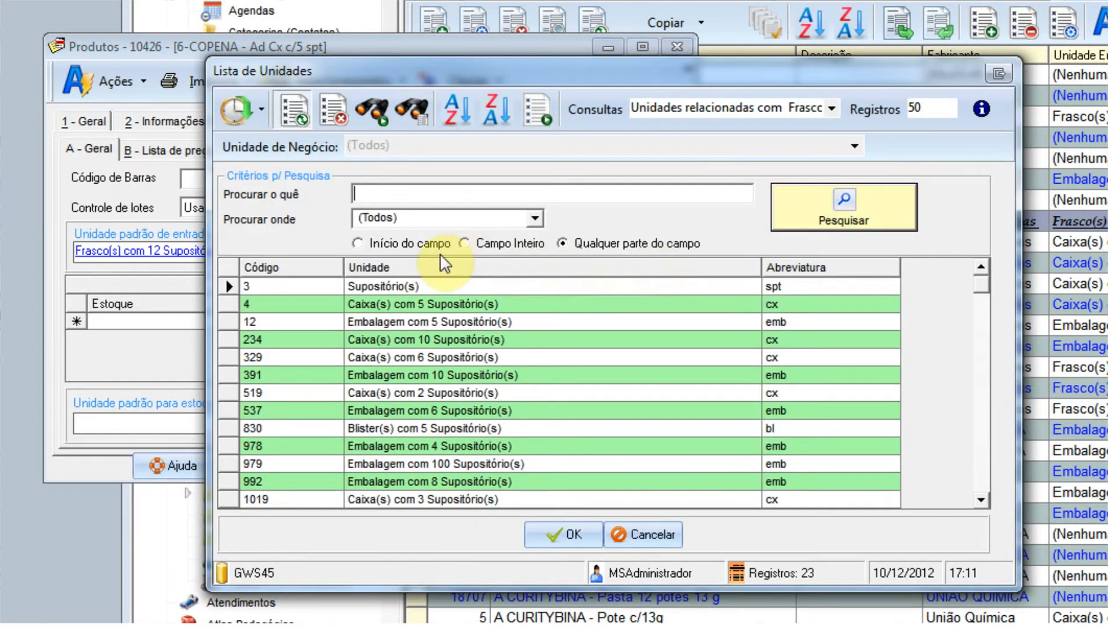
left_click(407, 244)
left_click(410, 194)
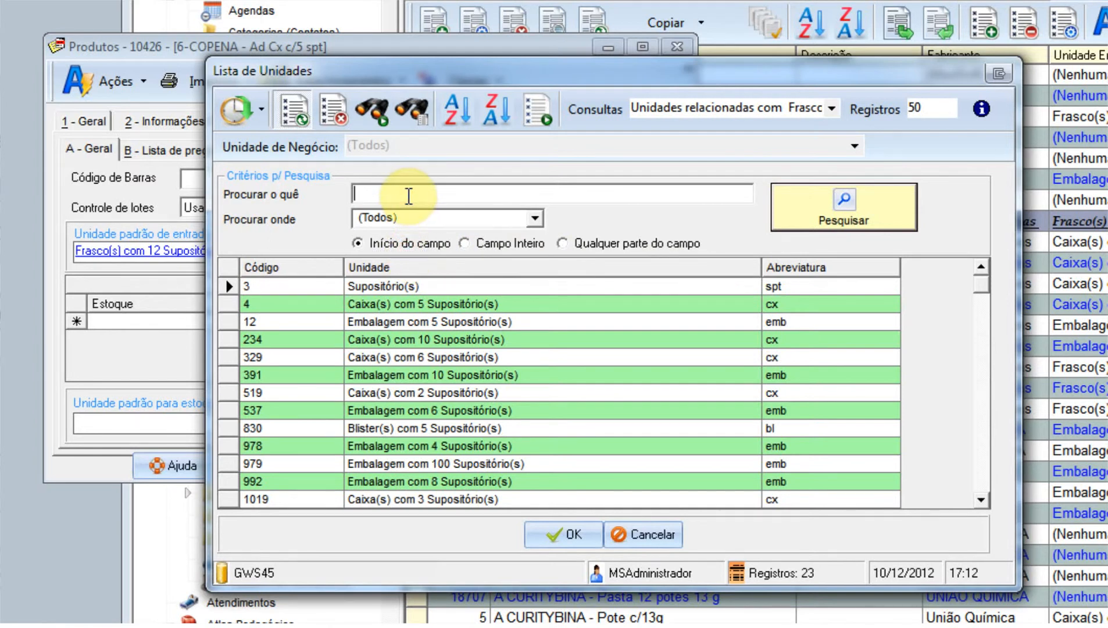
left_click_drag(710, 74, 868, 169)
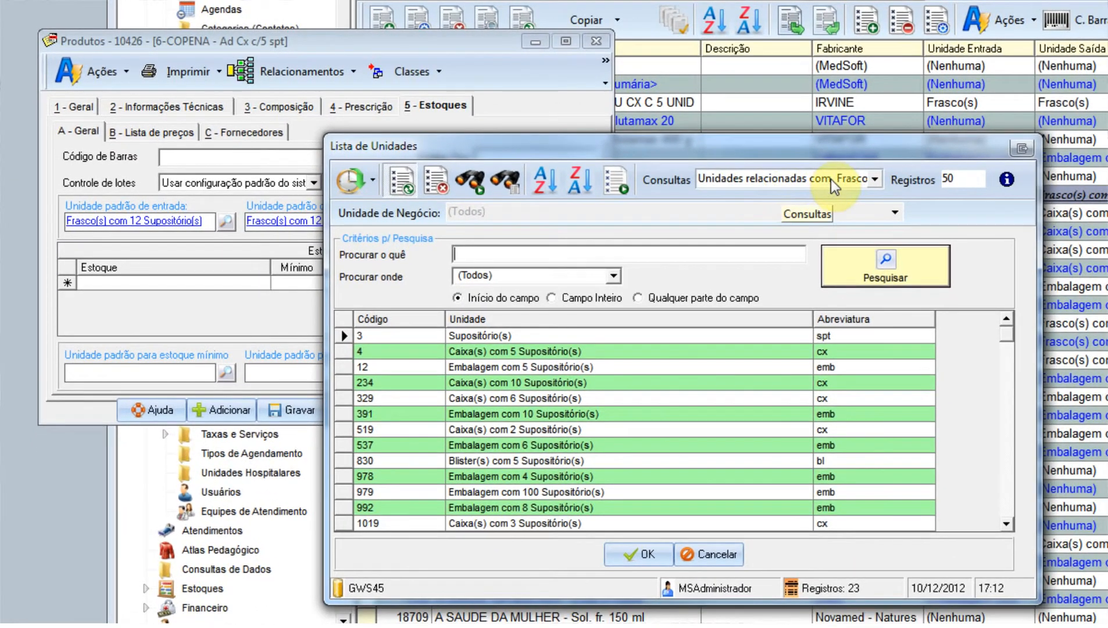
left_click(474, 338)
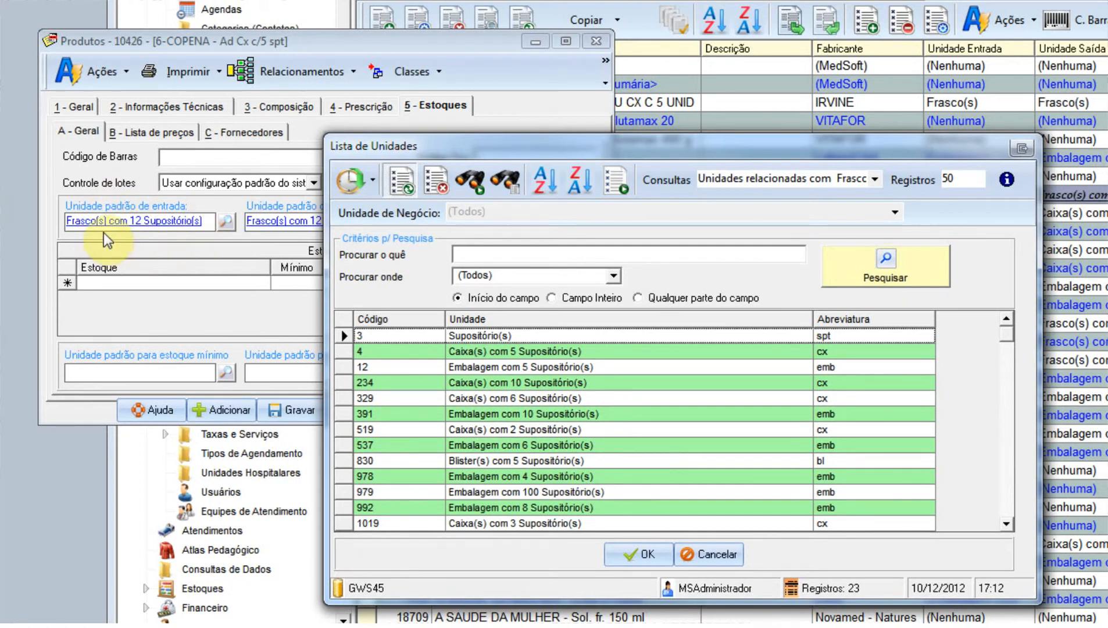
left_click(637, 554)
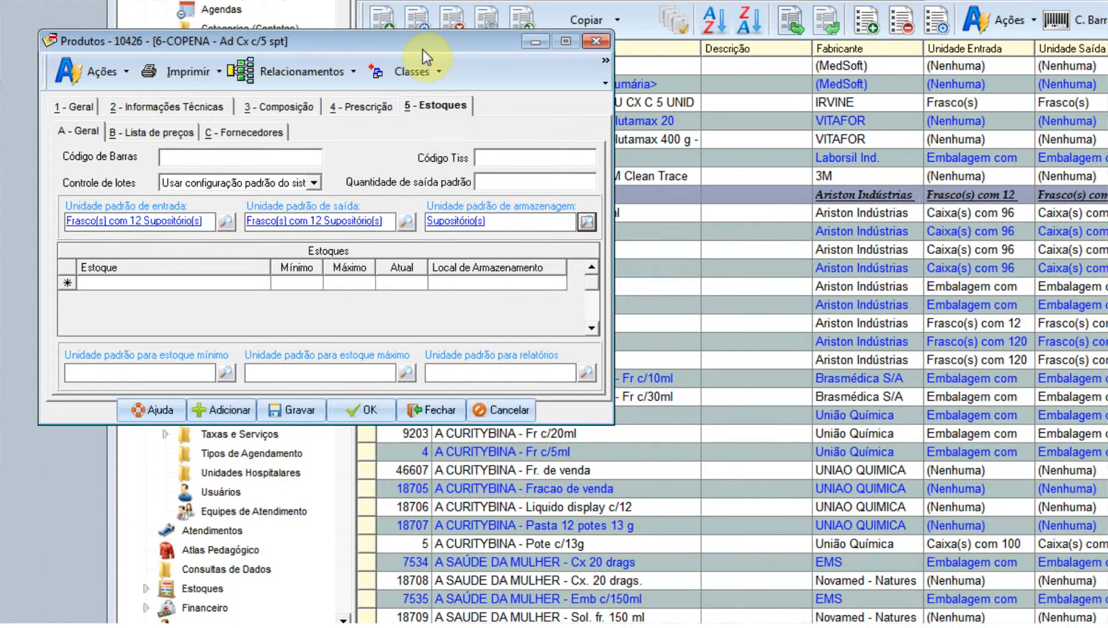
Step: Cancel the open 6-COPENA - Ad Cx c/5 spt product record, discarding its unit changes
left_click_drag(423, 49, 453, 42)
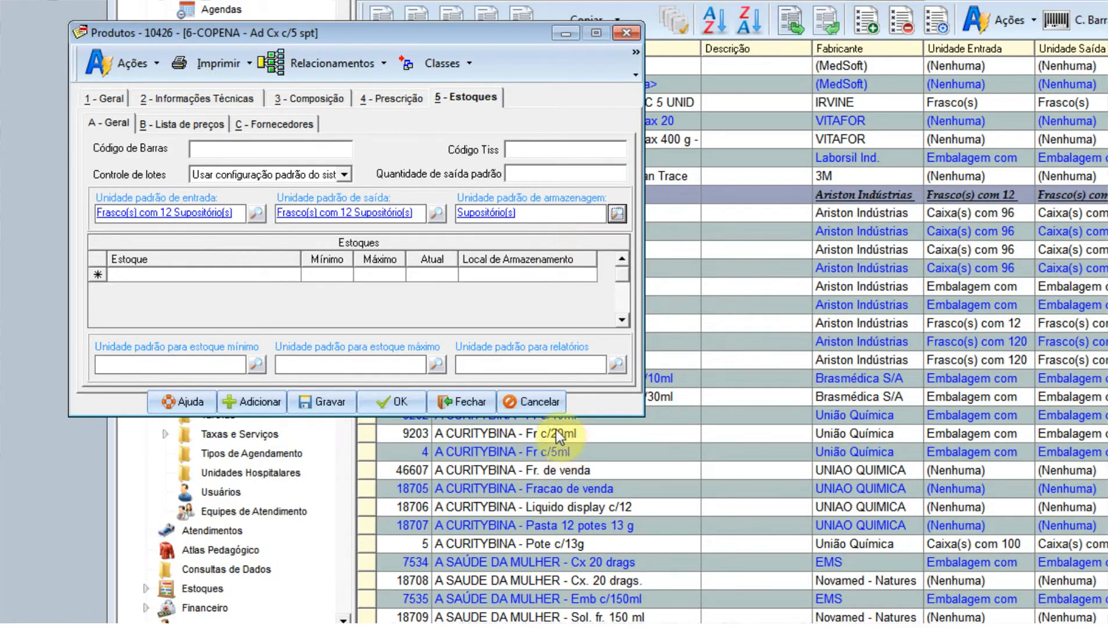
left_click(550, 400)
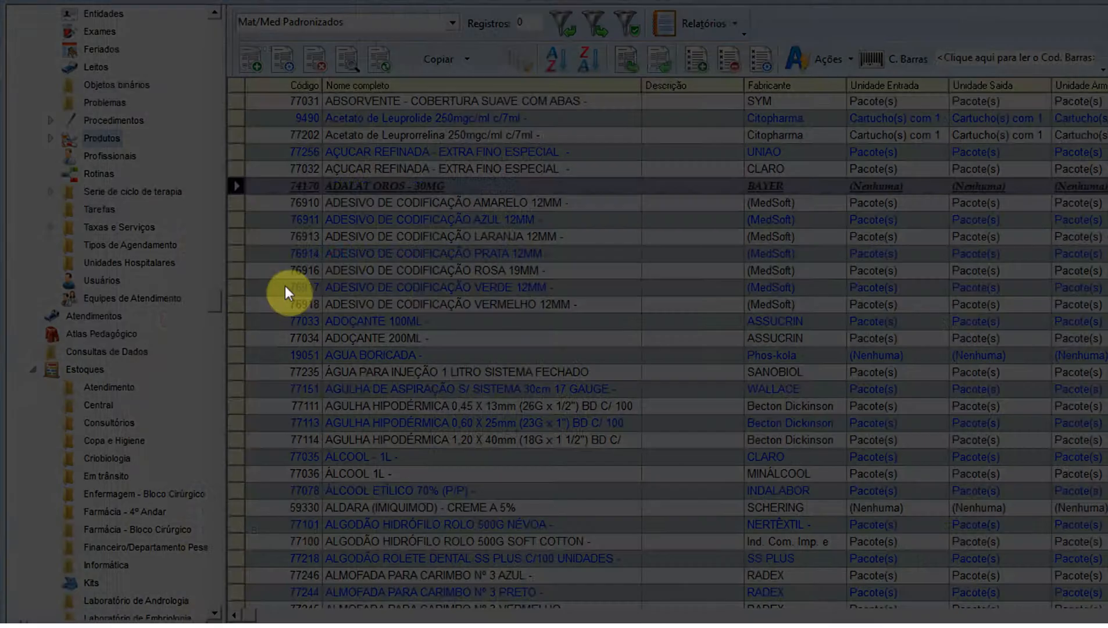
Step: Find the product with code 77235 in the product list, open its record and show its stock settings
left_click(339, 256)
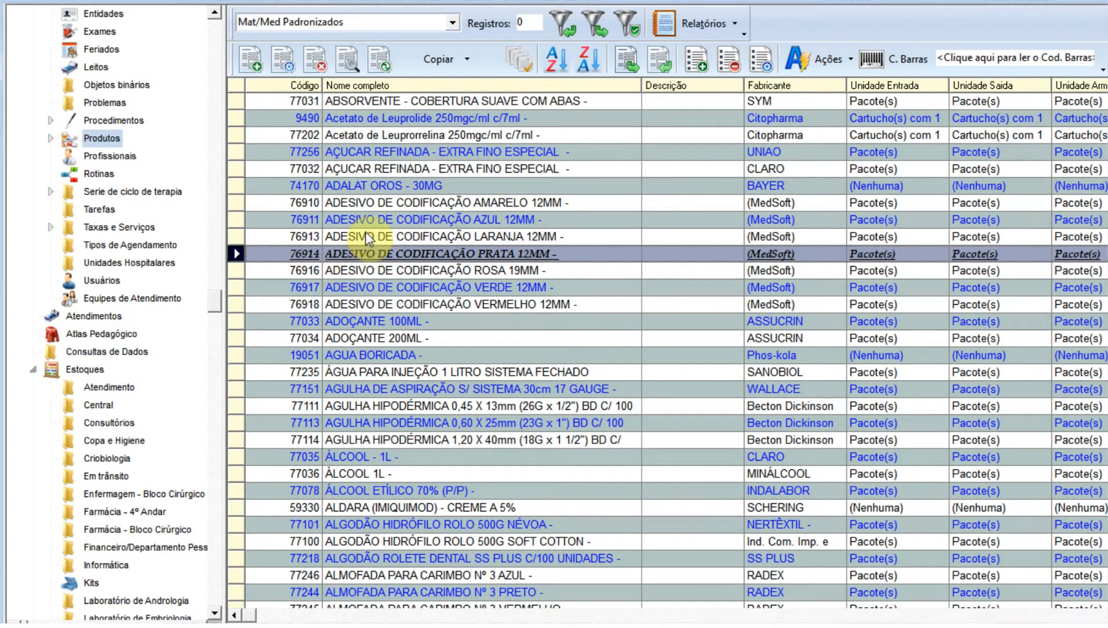
key("ctrl+f")
type("77")
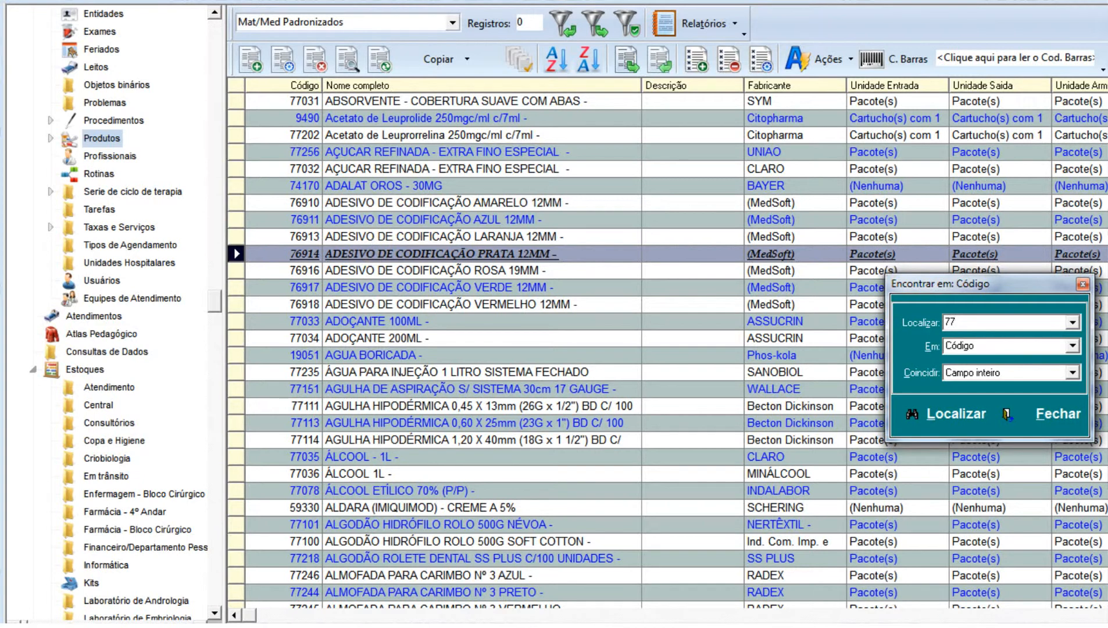
type("235")
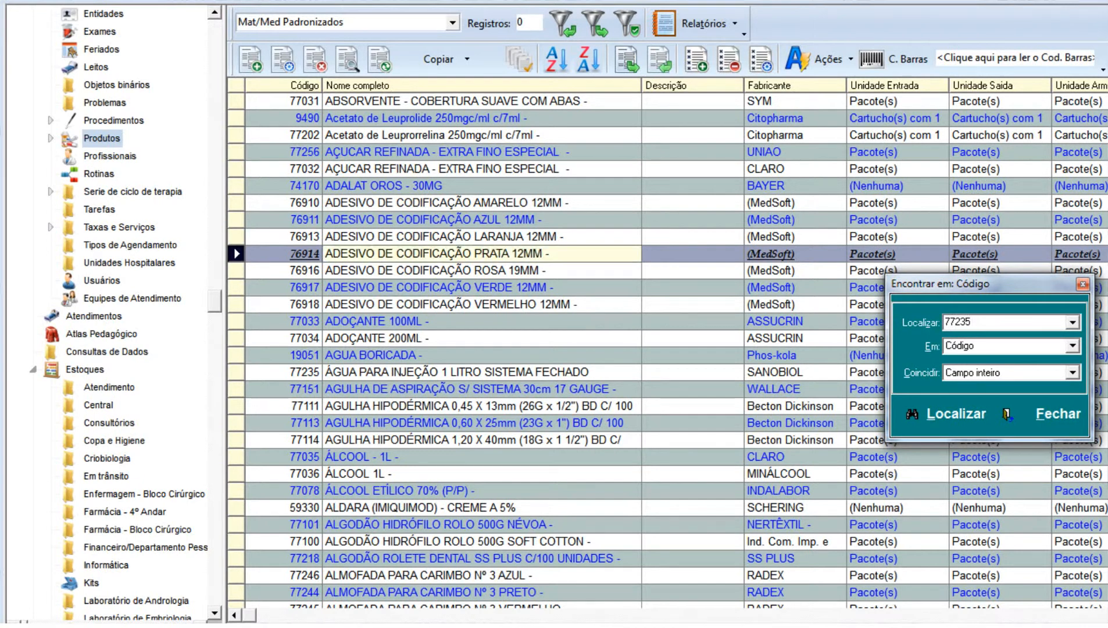
key("Return")
double_click(374, 104)
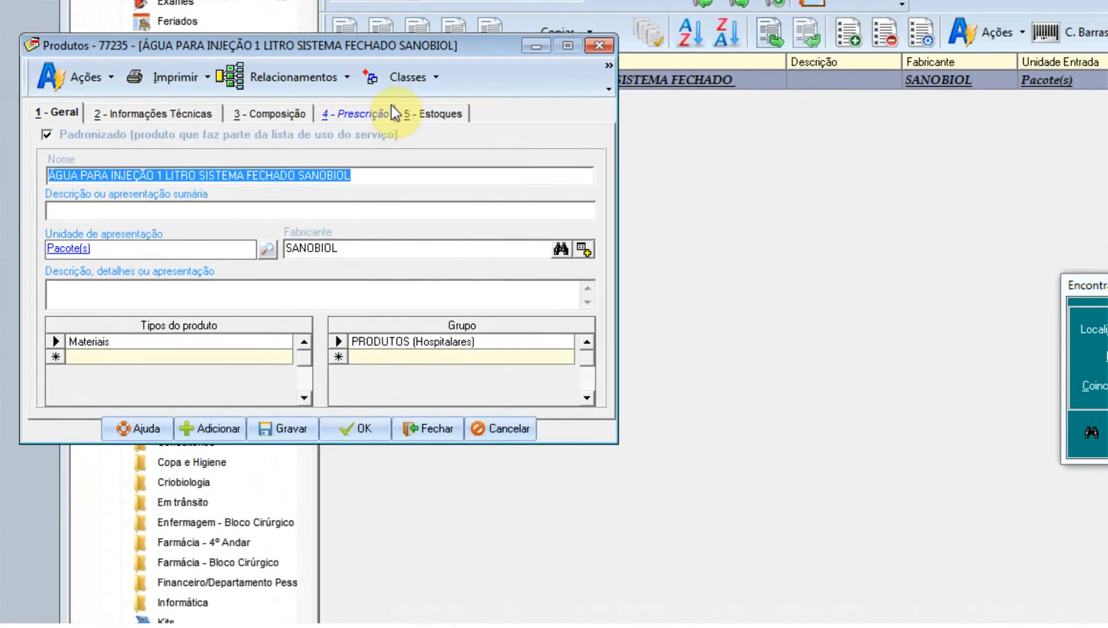
left_click(428, 113)
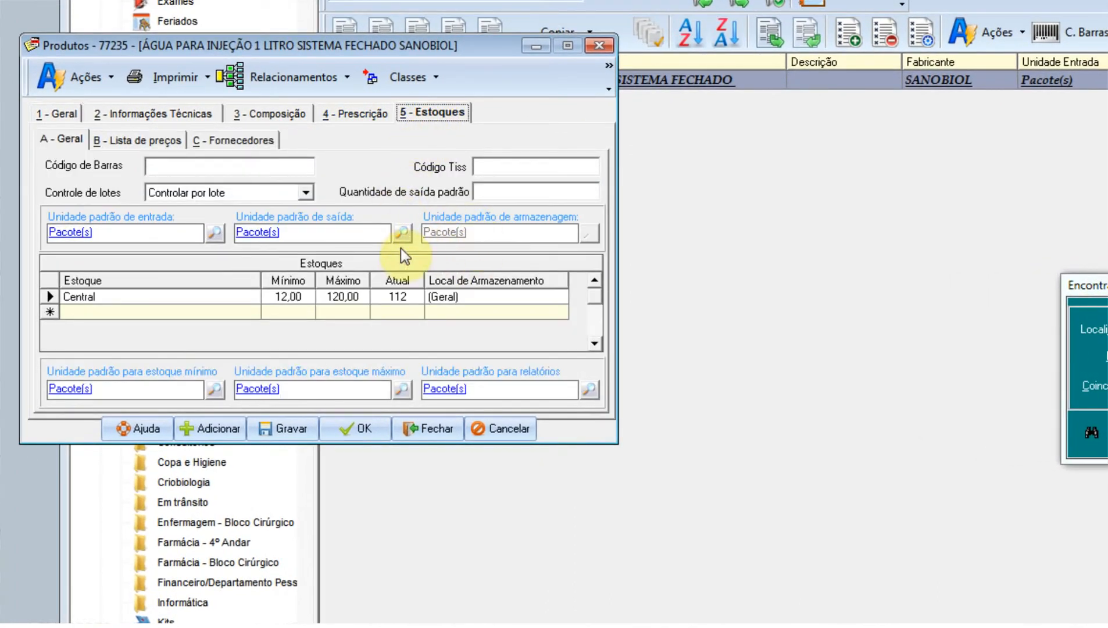
Step: Examine the product's current stock in Central, its default storage unit and the available action for changing that unit
left_click(401, 297)
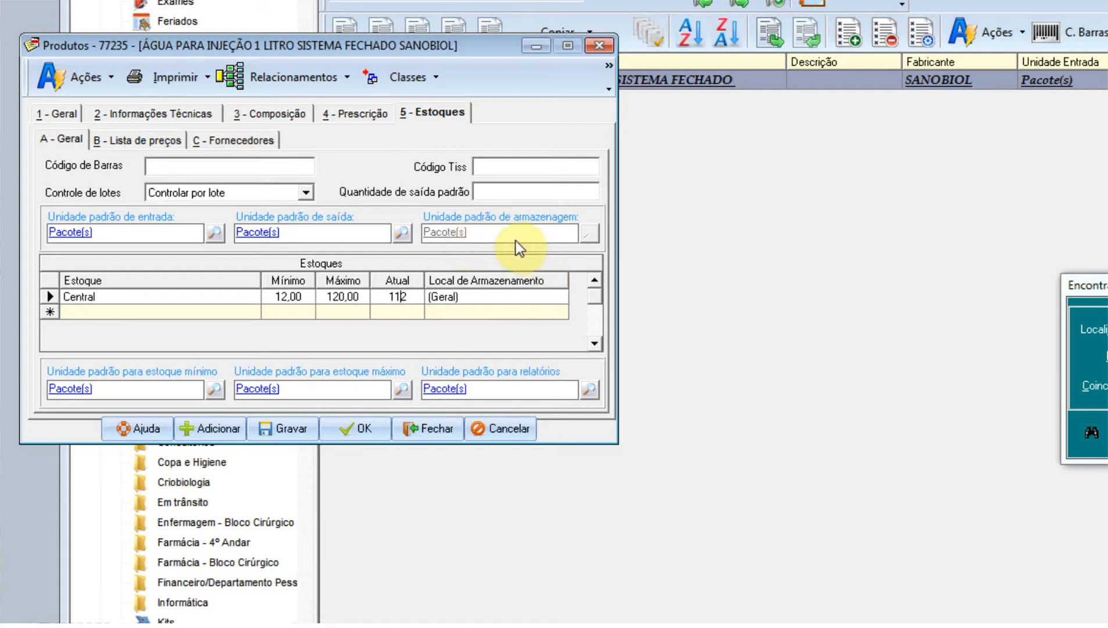
left_click(413, 297)
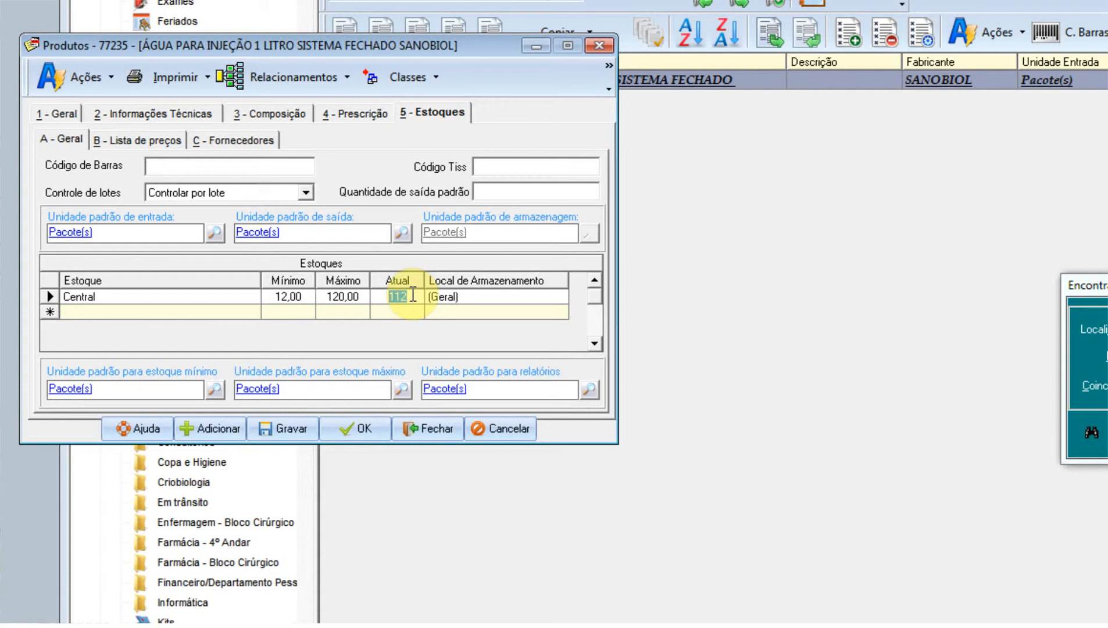
left_click(413, 296)
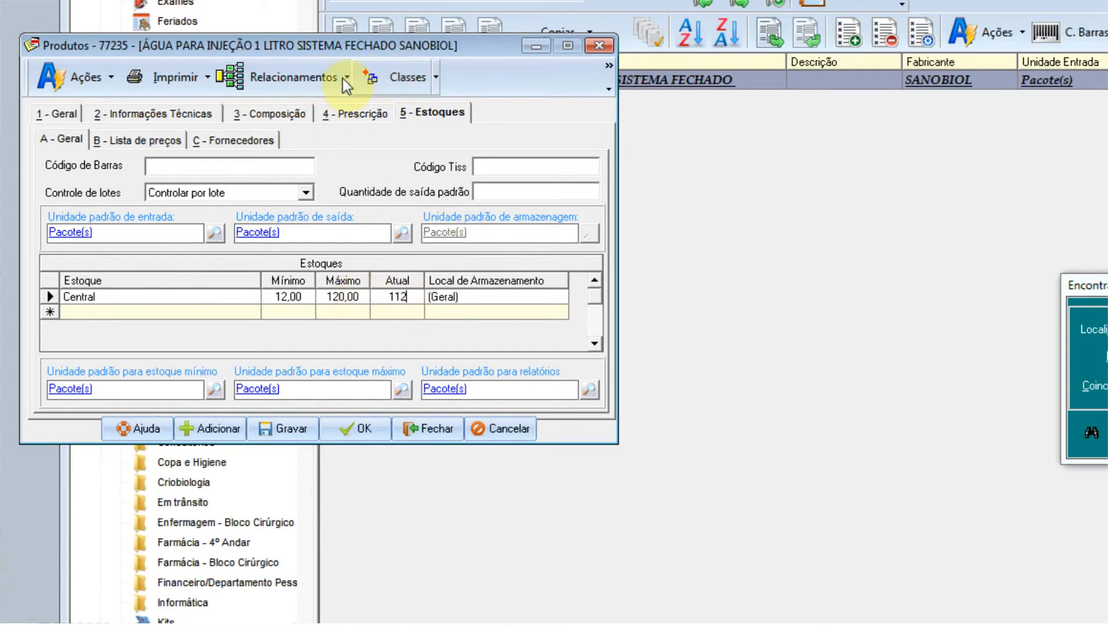
left_click(110, 77)
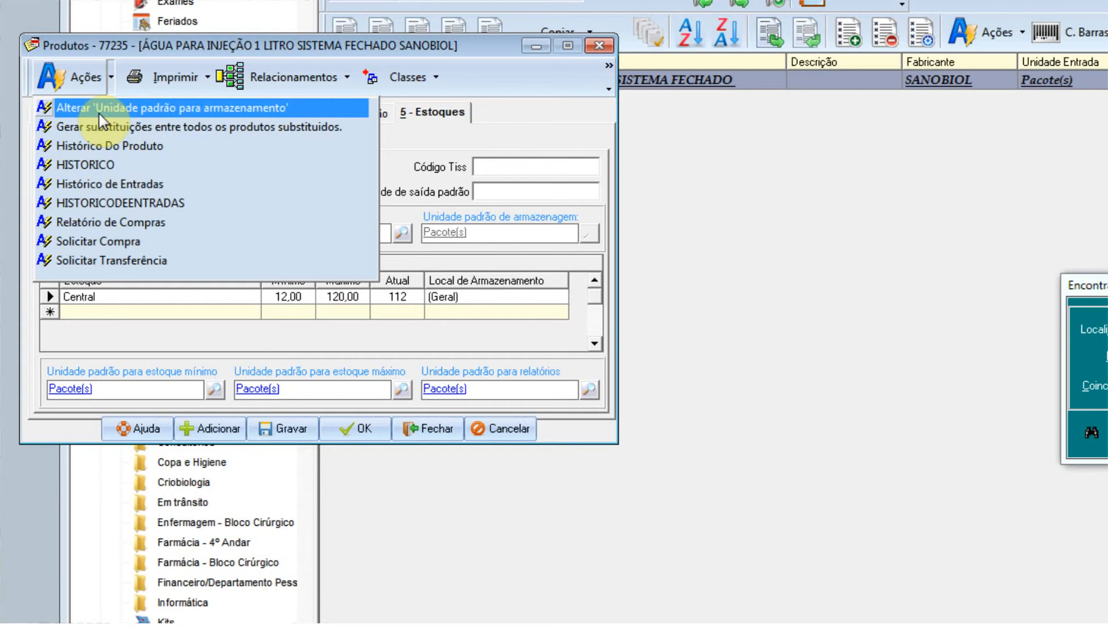
left_click(352, 50)
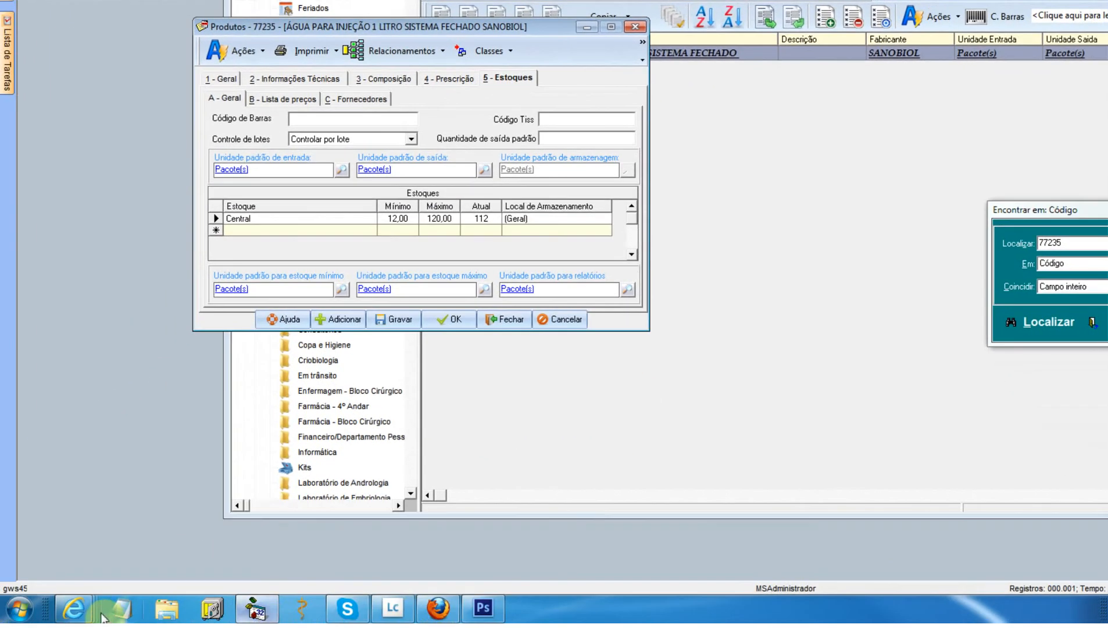
Step: Switch to Internet Explorer and read article KBA-01003-S9D6W4 on changing a product's storage unit step by step
left_click(70, 610)
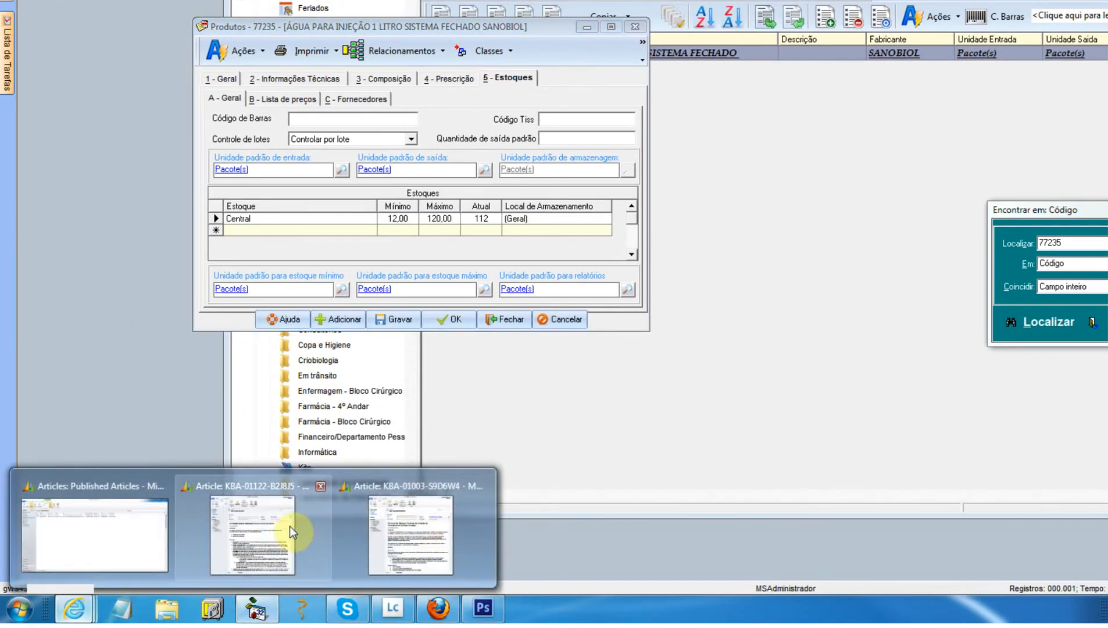
left_click(407, 534)
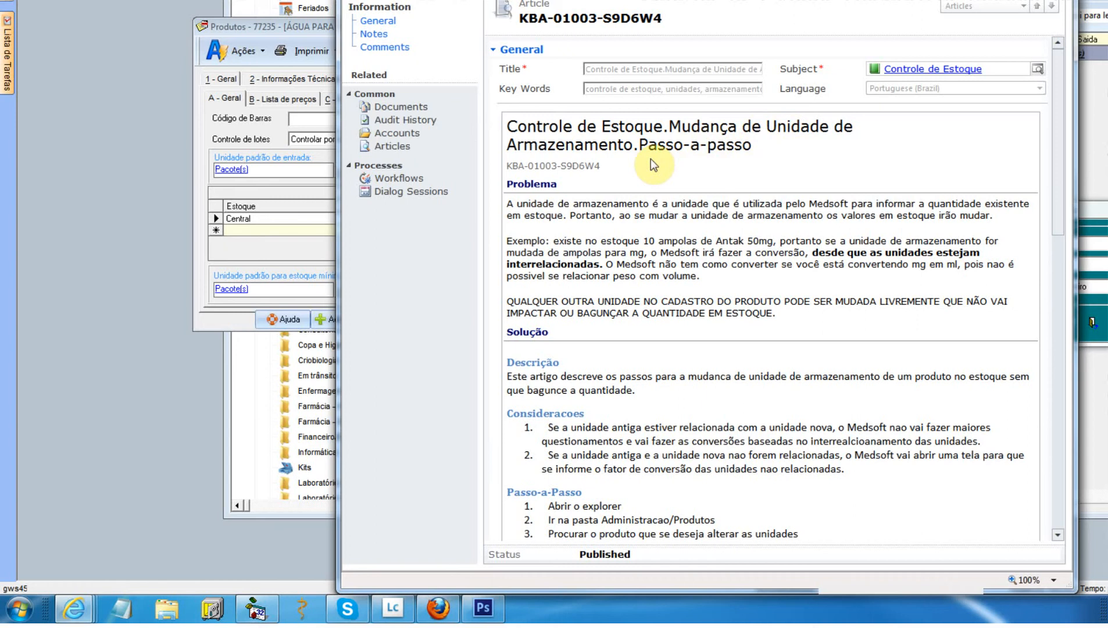
scroll(650, 158, "down", 5)
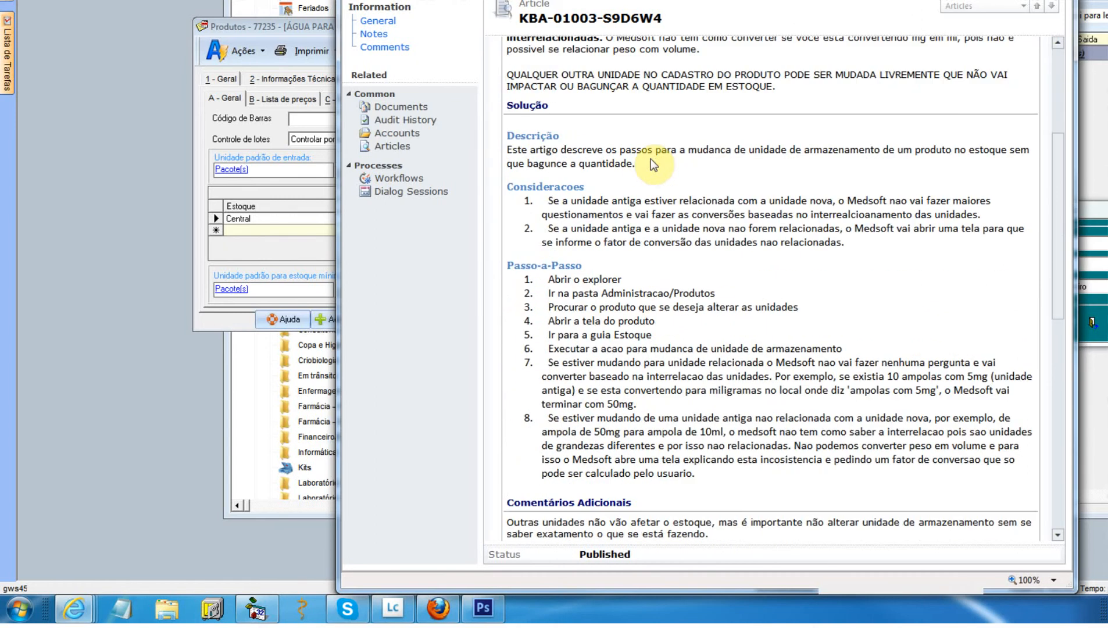
scroll(650, 158, "down", 4)
scroll(650, 158, "up", 4)
scroll(650, 158, "up", 3)
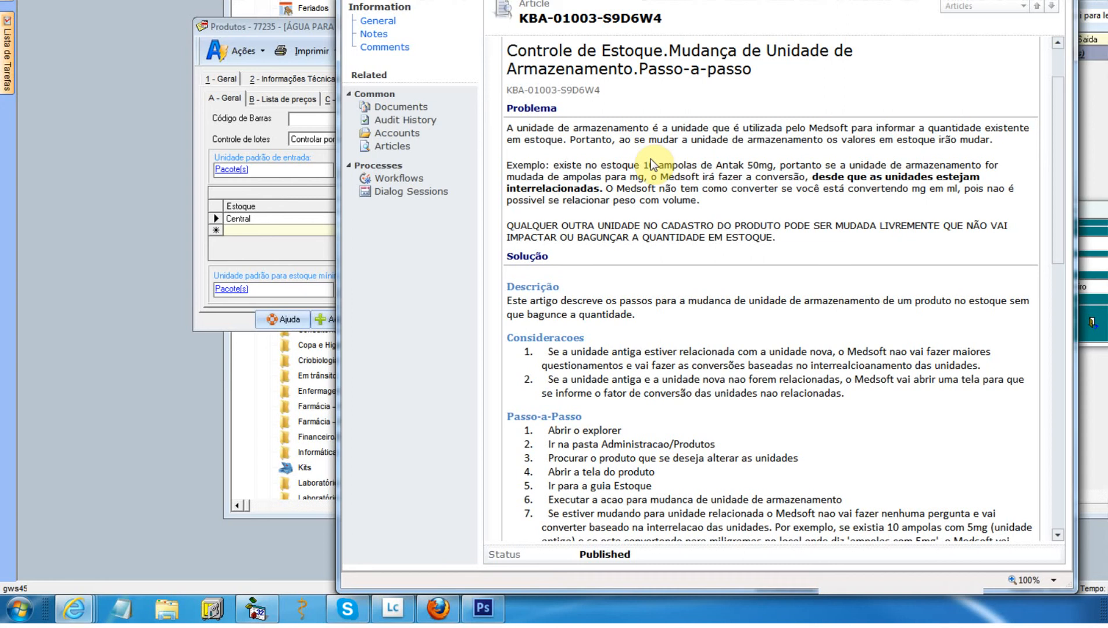
Step: Switch back to Medsoft and reposition the product 77235 record window over the product list
left_click(273, 24)
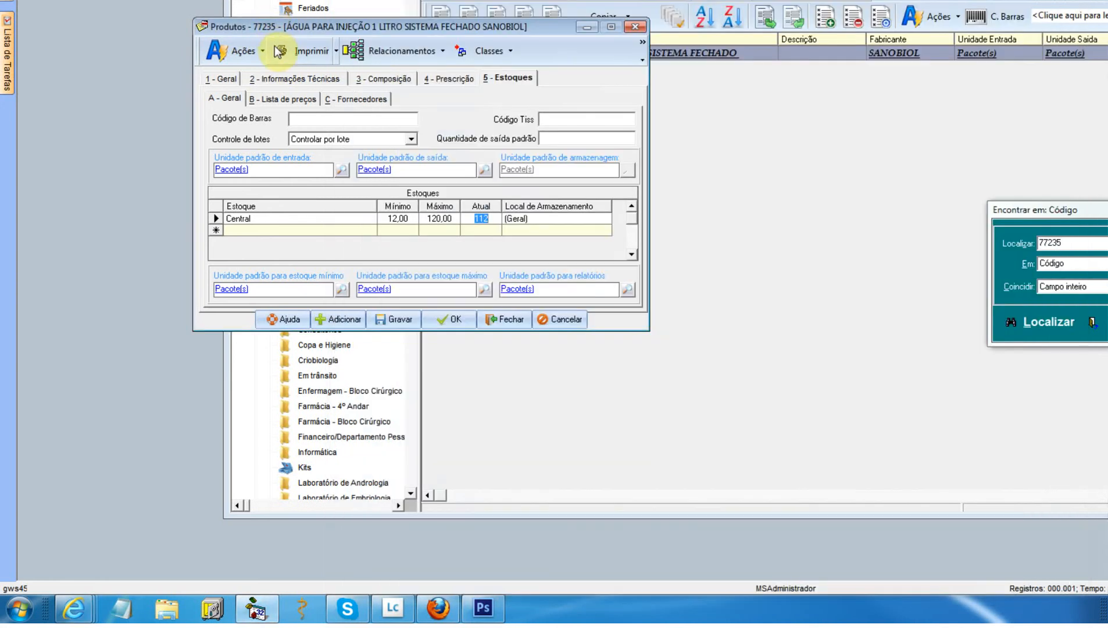
left_click_drag(487, 26, 536, 36)
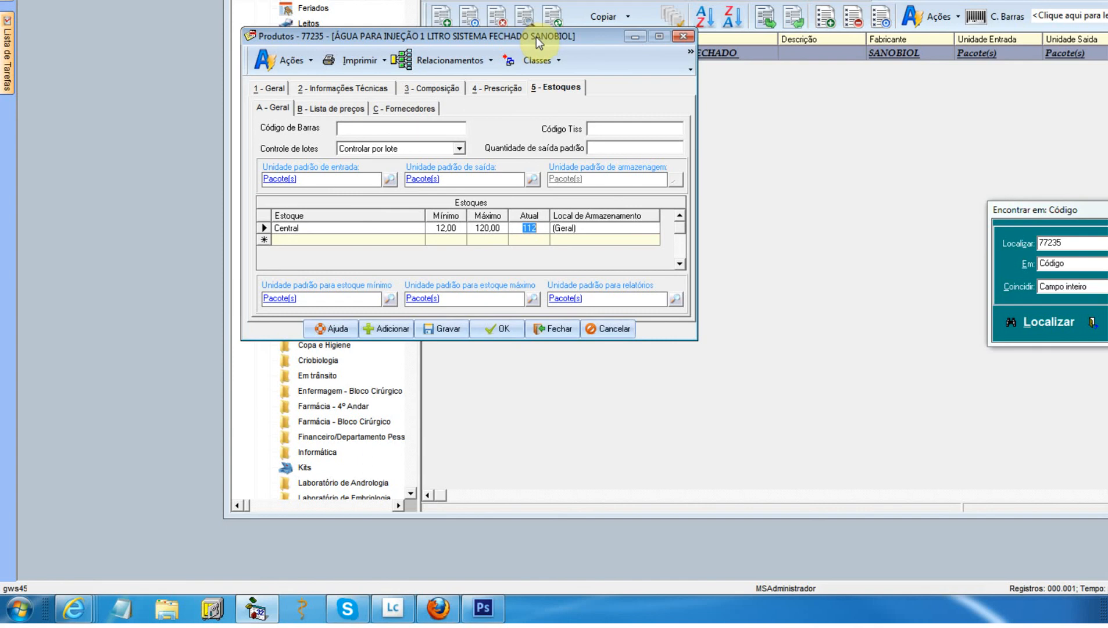
left_click_drag(536, 37, 567, 51)
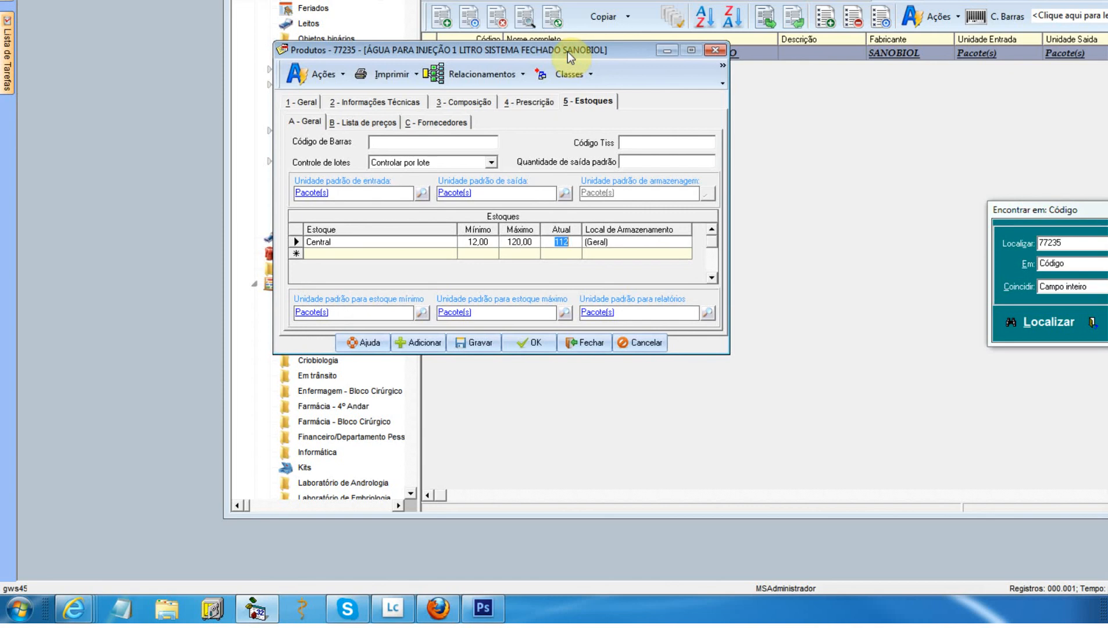